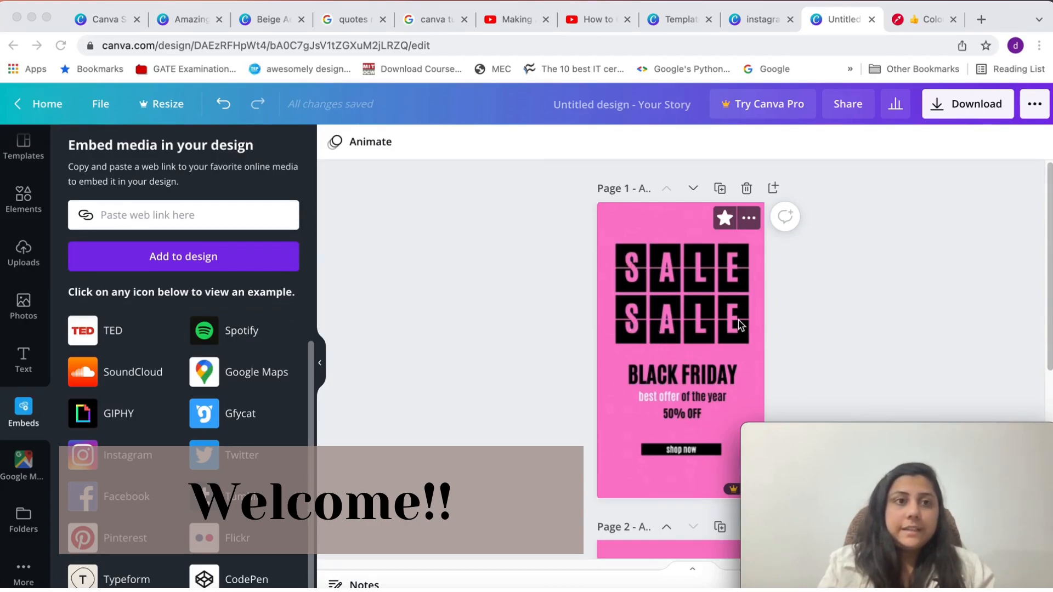
# Insert a square shape from the elements library onto the blank pink page 2
pyautogui.scroll(1, 23, 254)
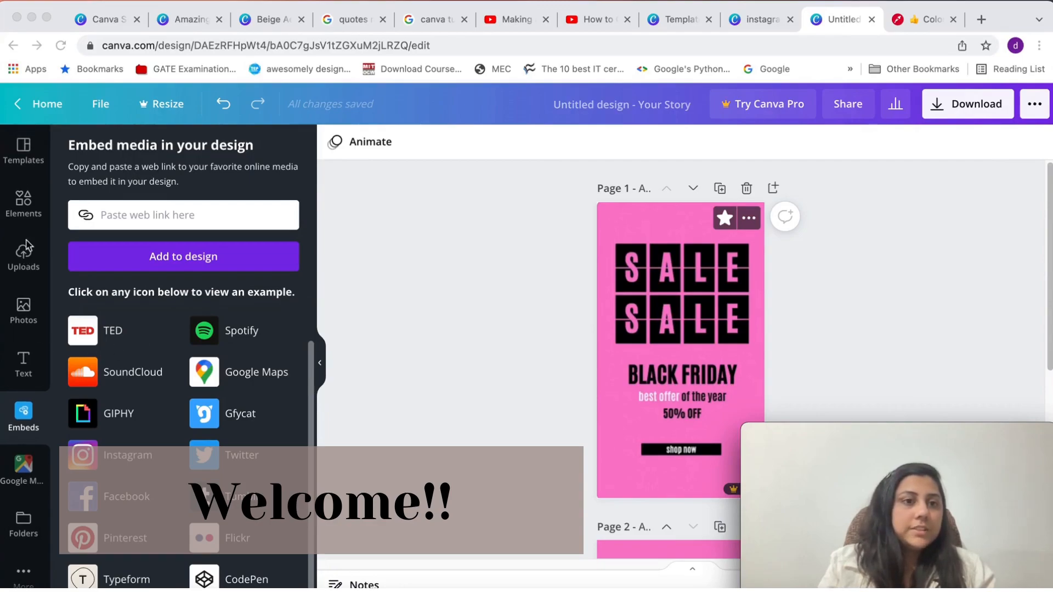
pyautogui.click(26, 204)
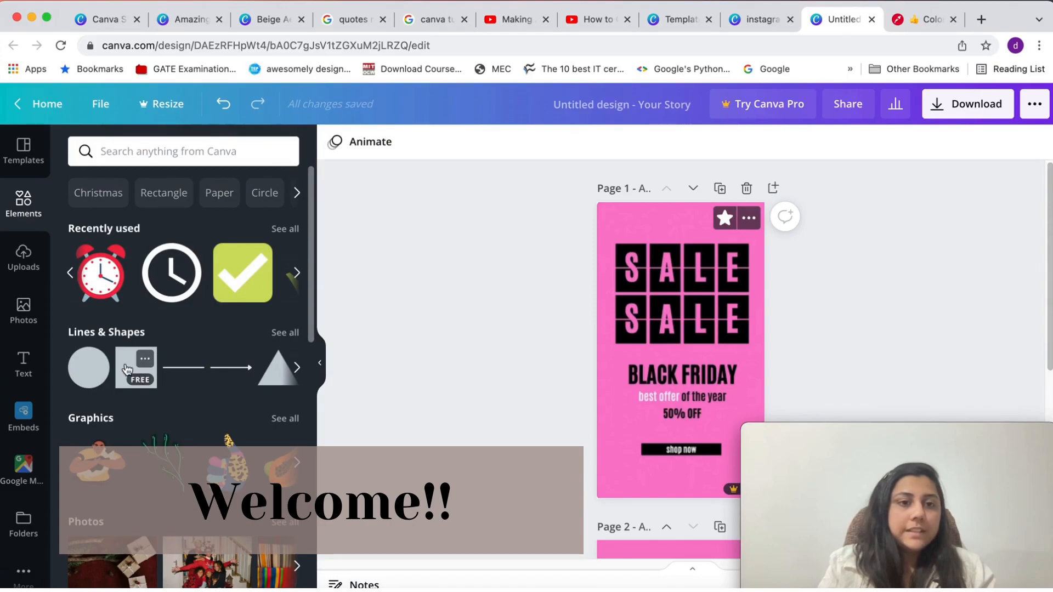
pyautogui.scroll(-5, 661, 379)
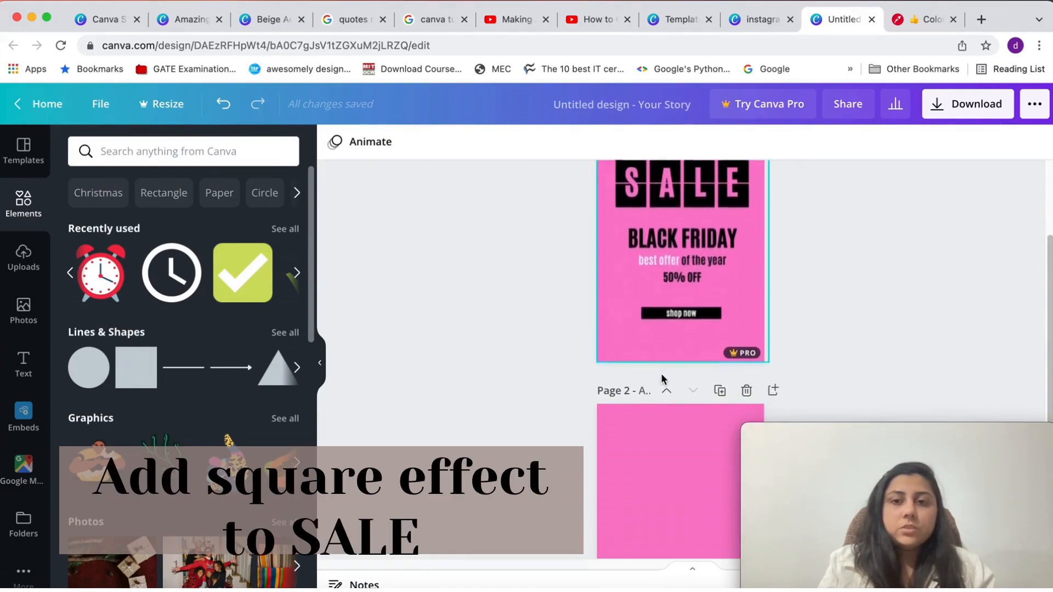
pyautogui.scroll(-1, 661, 378)
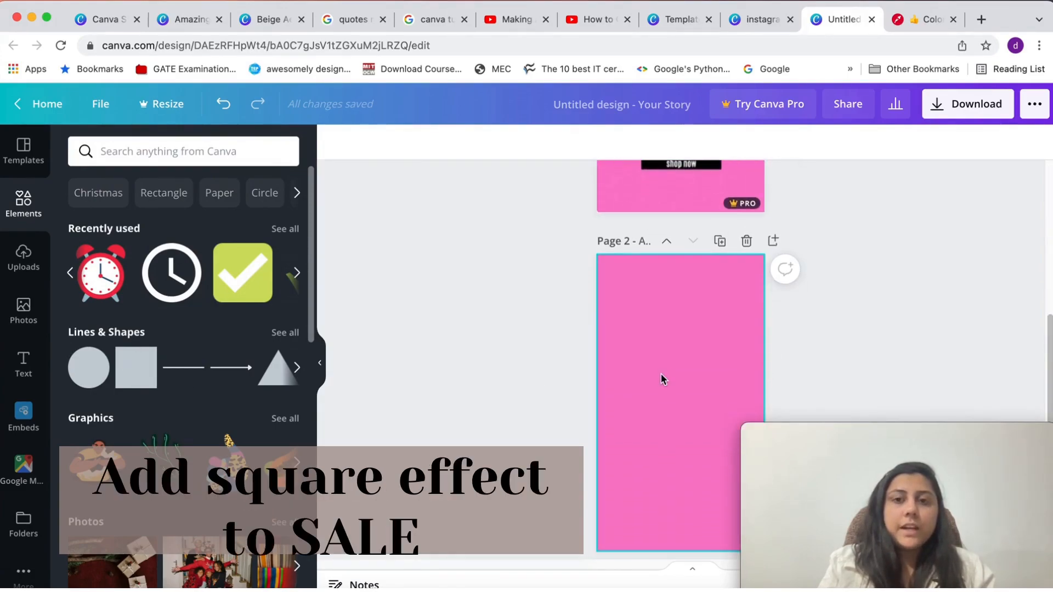
pyautogui.click(663, 331)
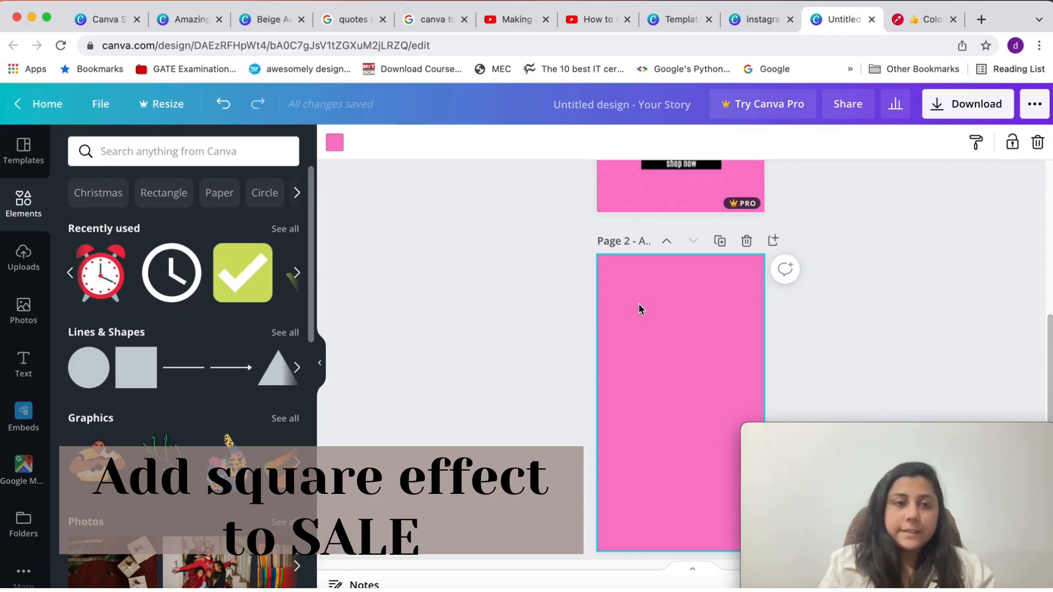
pyautogui.click(127, 374)
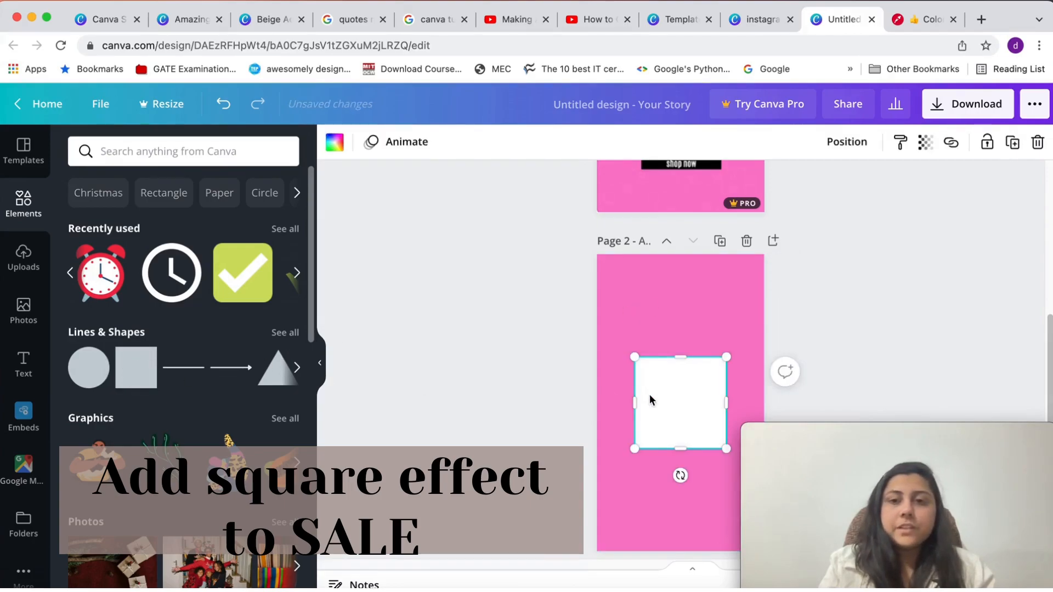
# Shrink the white square into a narrow upright rectangle and place it near the upper-left corner of page 2, matching the page 1 letter tiles
pyautogui.moveTo(672, 409); pyautogui.dragTo(644, 336)
pyautogui.moveTo(700, 378); pyautogui.dragTo(668, 348)
pyautogui.scroll(4, 646, 404)
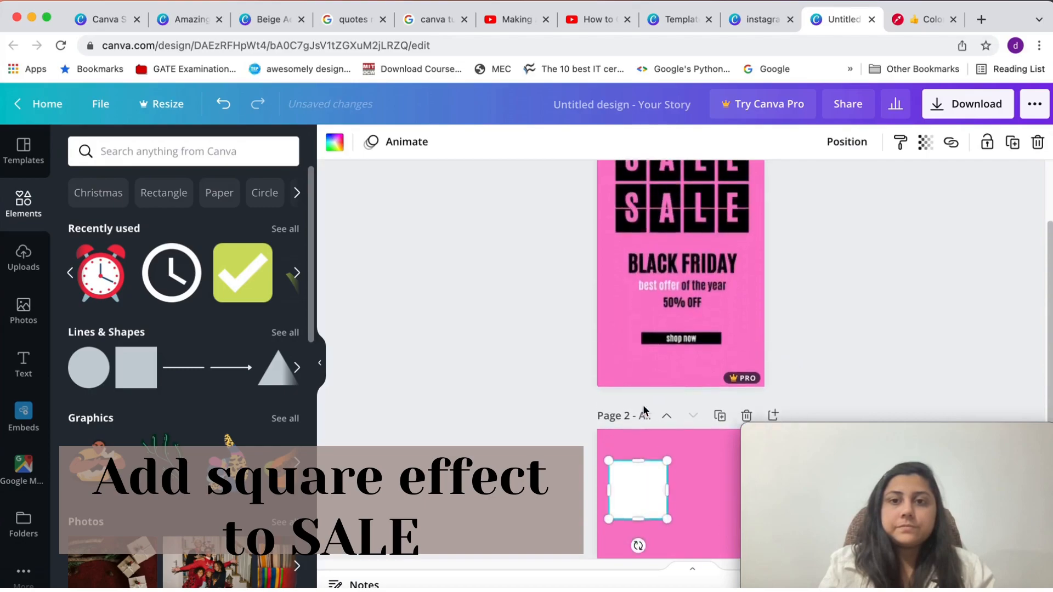
pyautogui.moveTo(671, 509); pyautogui.dragTo(634, 512)
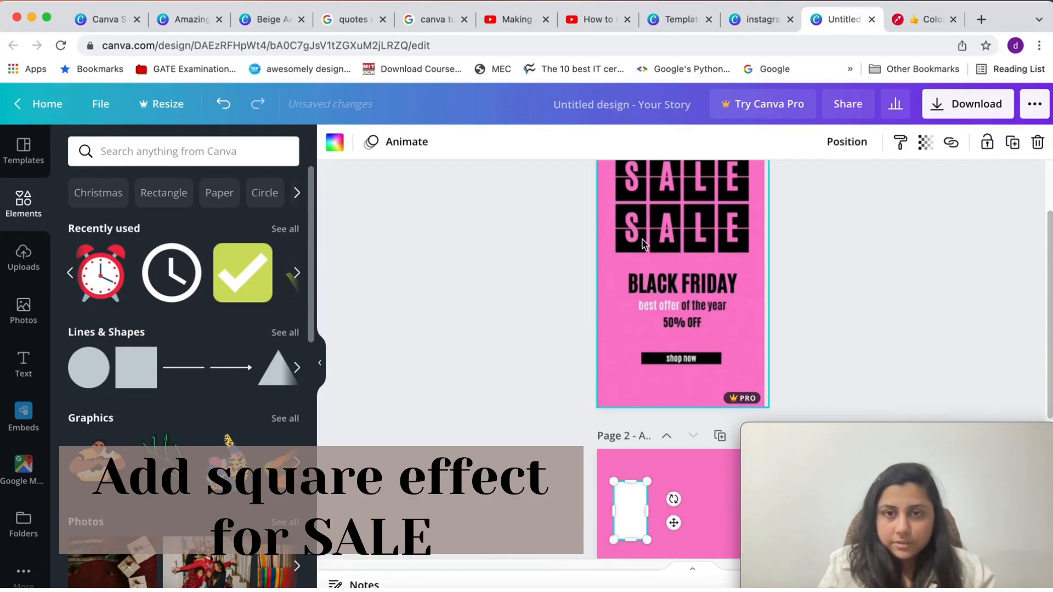
pyautogui.moveTo(639, 515)
pyautogui.mouseDown()
pyautogui.moveTo(650, 307)
pyautogui.moveTo(674, 233)
pyautogui.moveTo(636, 512)
pyautogui.mouseUp()
pyautogui.scroll(2, 658, 370)
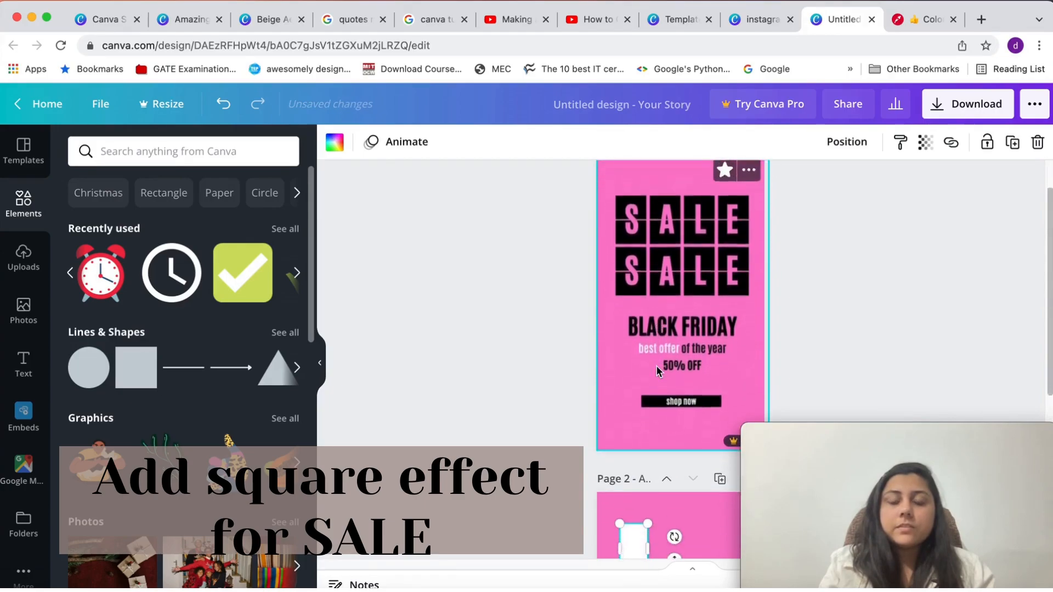
pyautogui.scroll(-1, 658, 372)
pyautogui.scroll(1, 658, 372)
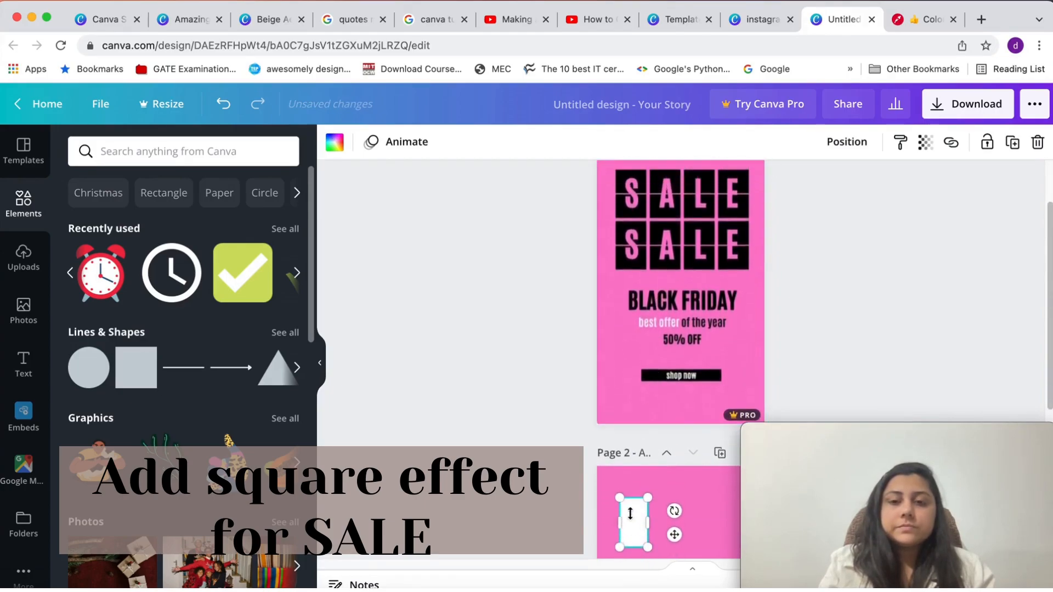
pyautogui.scroll(-2, 629, 444)
pyautogui.moveTo(634, 437); pyautogui.dragTo(636, 442)
# Copy the white rectangle and paste two duplicates, lining them up beside the original with small gaps
pyautogui.rightClick(636, 442)
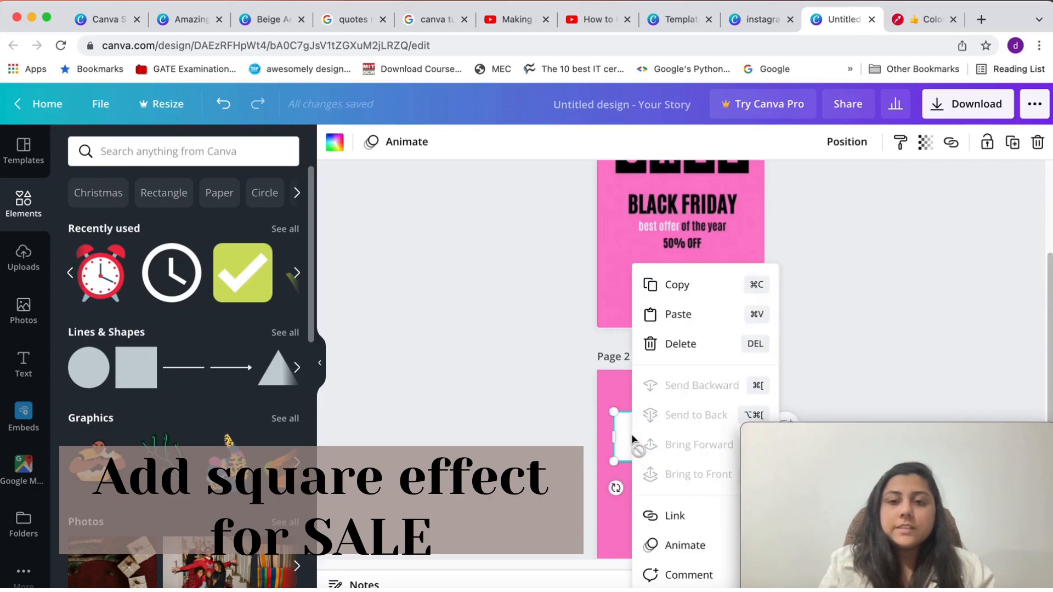
pyautogui.click(675, 287)
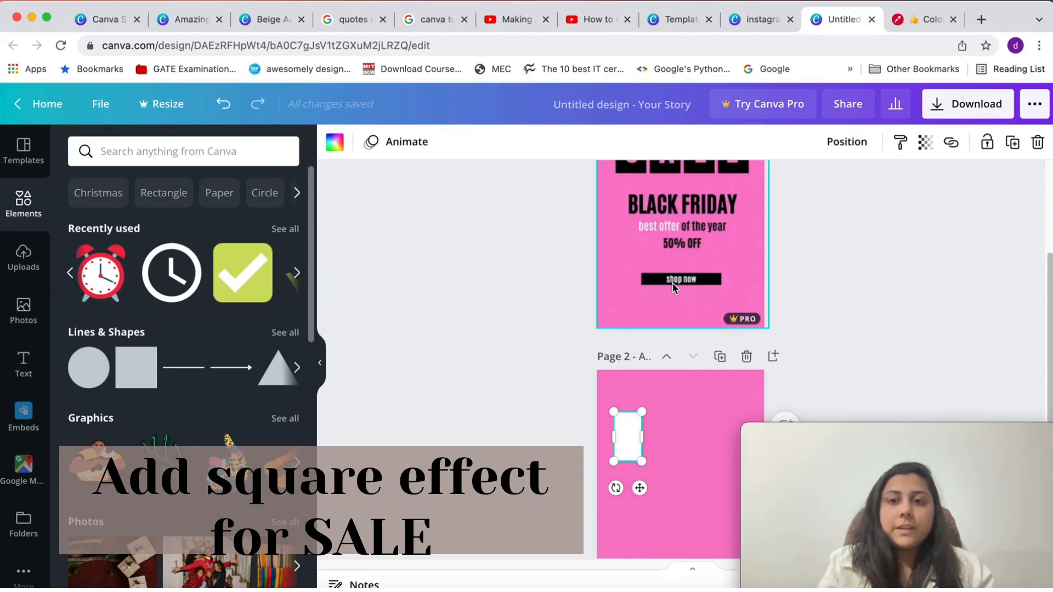
pyautogui.hotkey('ctrl', 'v')
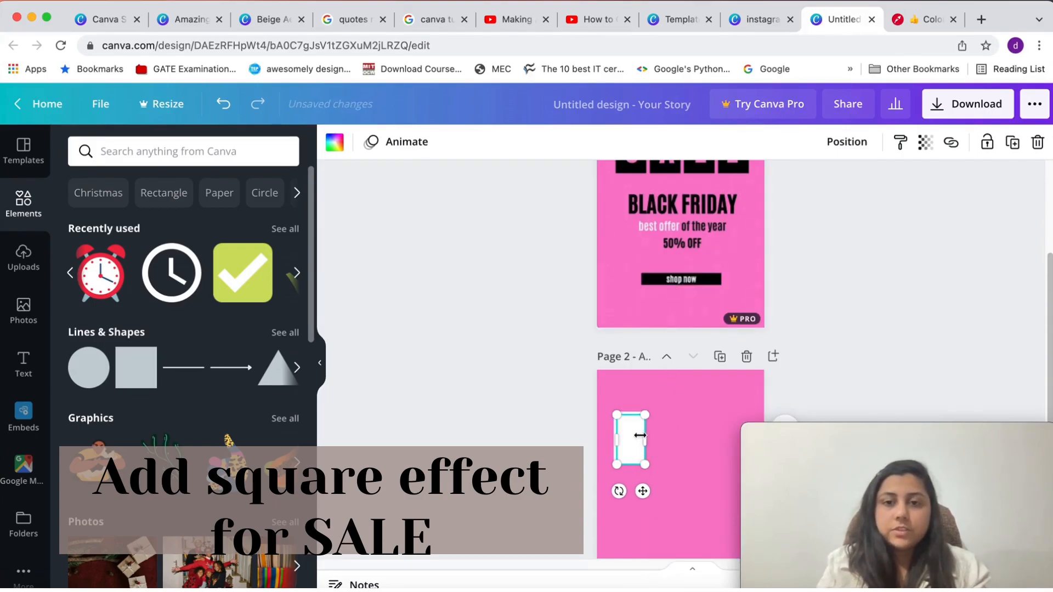
pyautogui.moveTo(638, 439); pyautogui.dragTo(703, 439)
pyautogui.hotkey('ctrl', 'v')
pyautogui.click(667, 439)
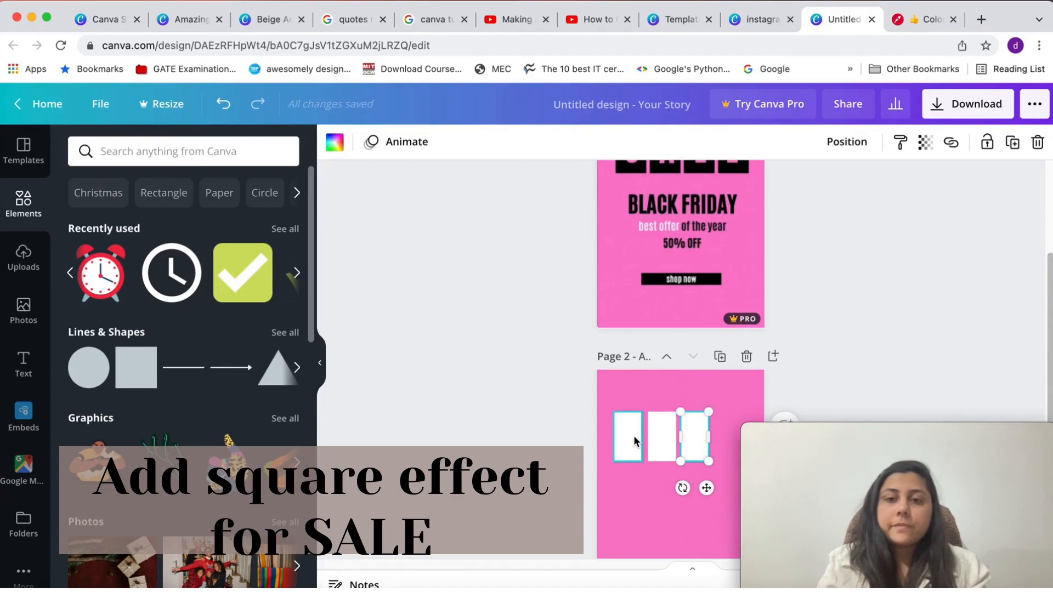
pyautogui.click(634, 439)
pyautogui.moveTo(636, 439); pyautogui.dragTo(635, 436)
# Paste a fourth white rectangle and align it at the right end of the row
pyautogui.scroll(3, 689, 369)
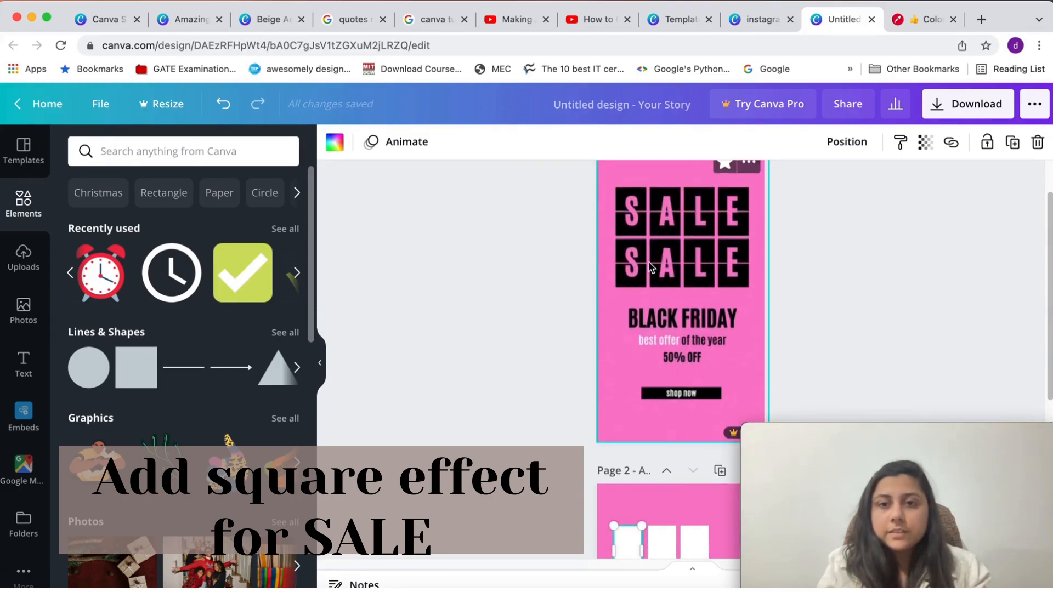
pyautogui.scroll(-6, 601, 450)
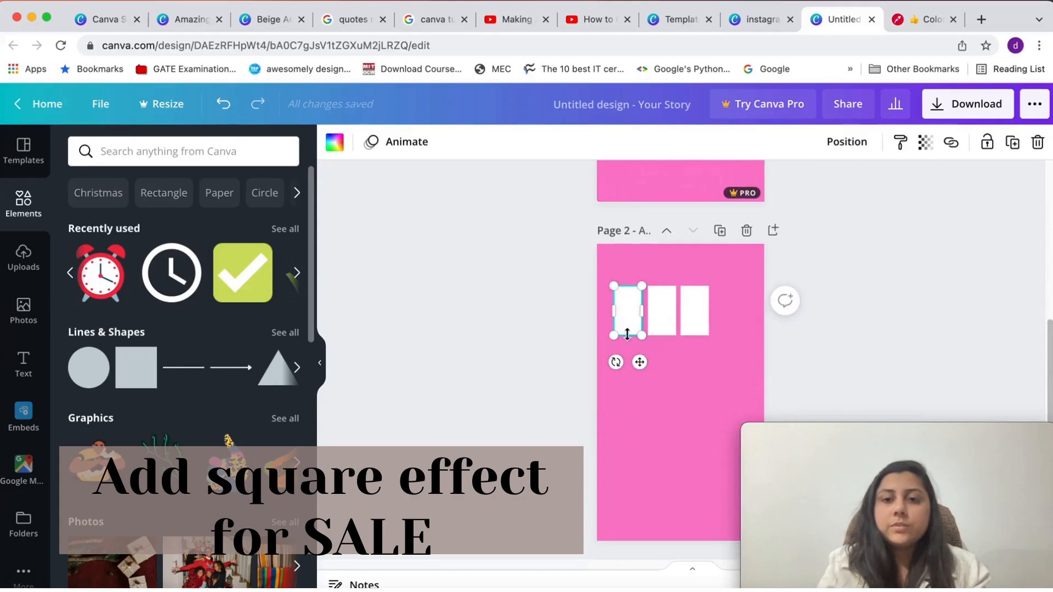
pyautogui.click(695, 315)
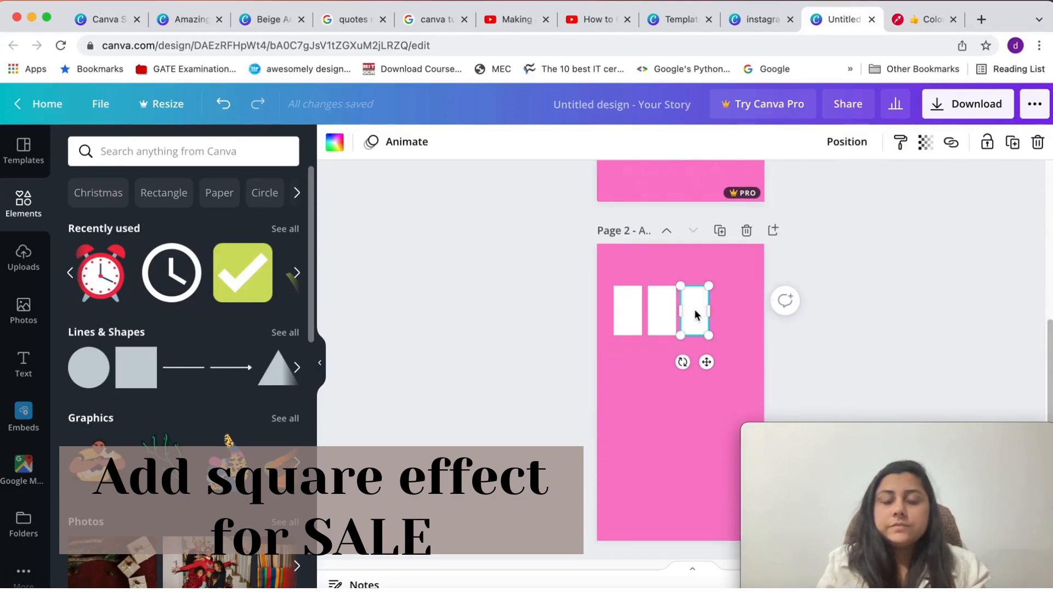
pyautogui.press('super+v')
pyautogui.moveTo(629, 317); pyautogui.dragTo(726, 311)
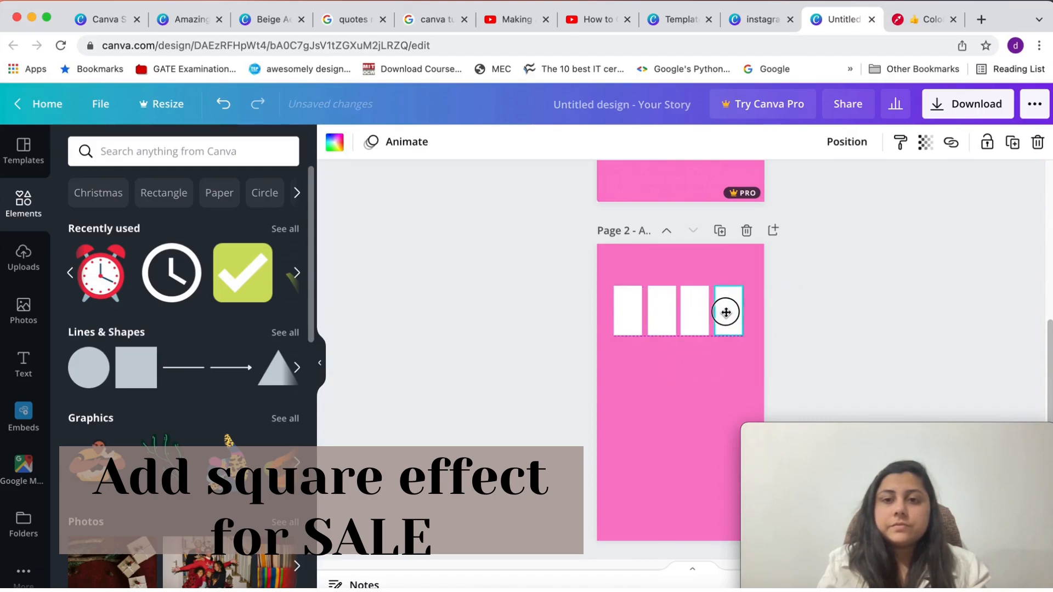
pyautogui.click(630, 317)
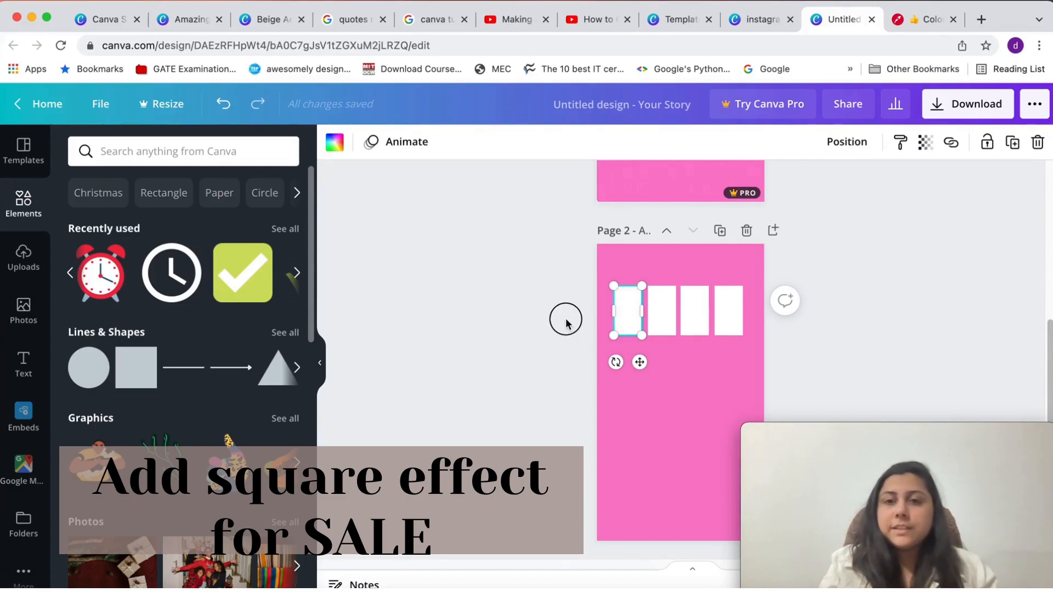
pyautogui.click(651, 343)
# Recolor all four white rectangles on page 2 with the black from the photo colors
pyautogui.scroll(5, 650, 338)
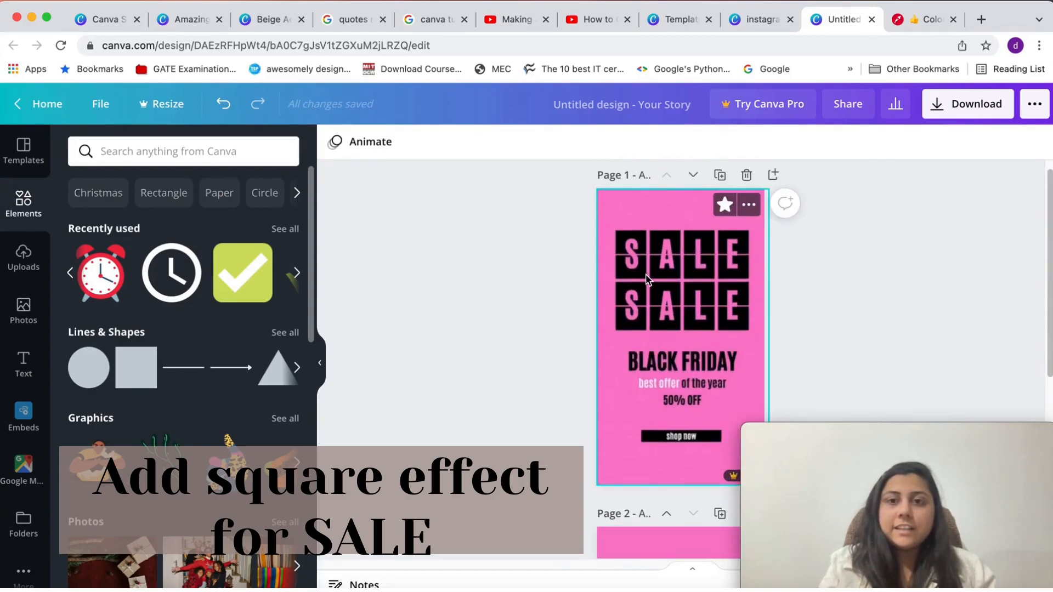
pyautogui.scroll(-3, 647, 278)
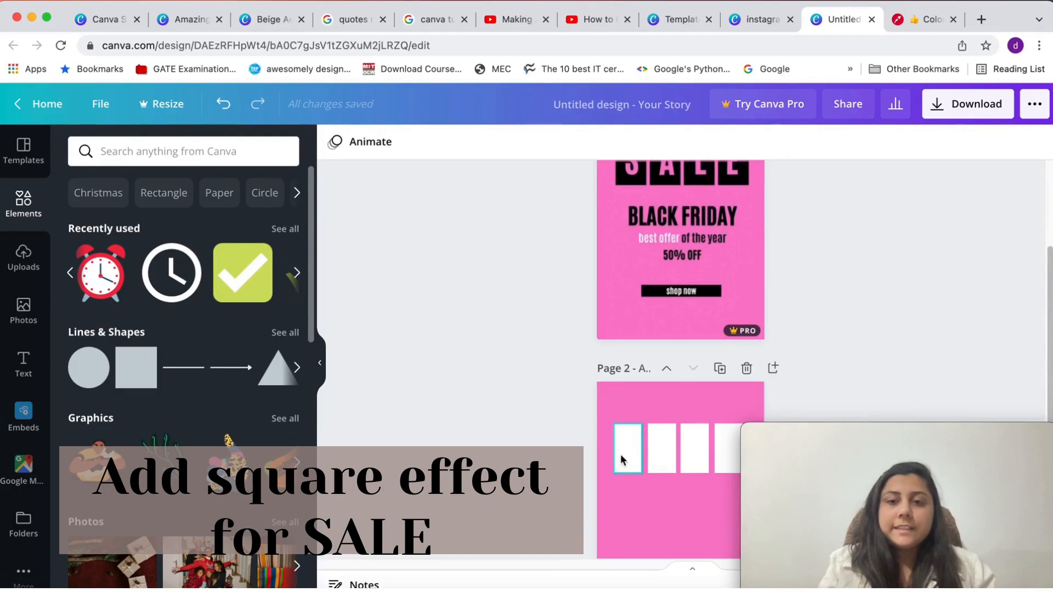
pyautogui.click(620, 458)
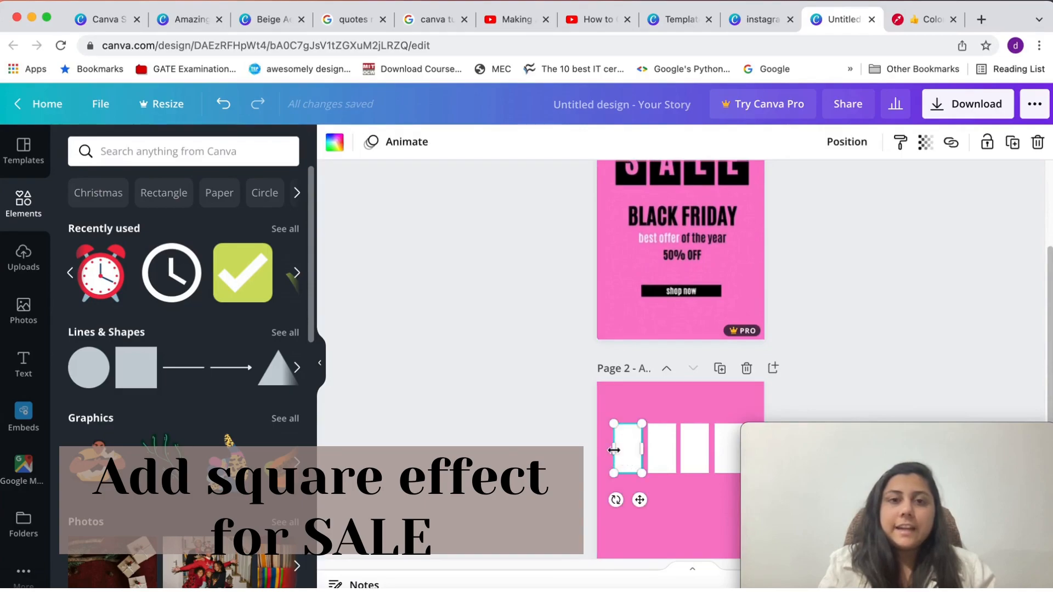
pyautogui.click(334, 142)
pyautogui.click(163, 362)
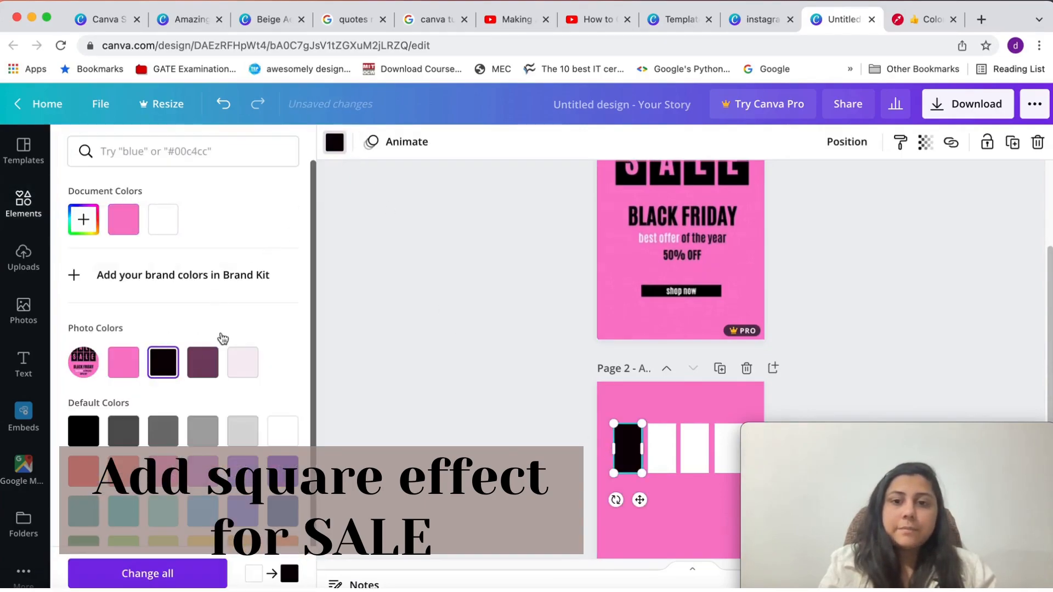
pyautogui.click(660, 446)
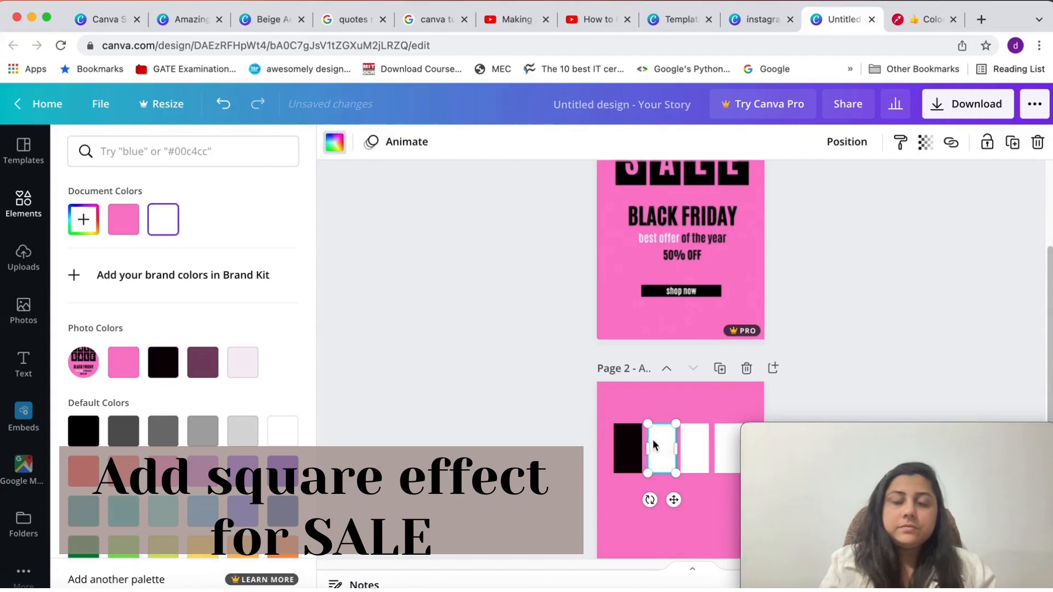
pyautogui.click(163, 374)
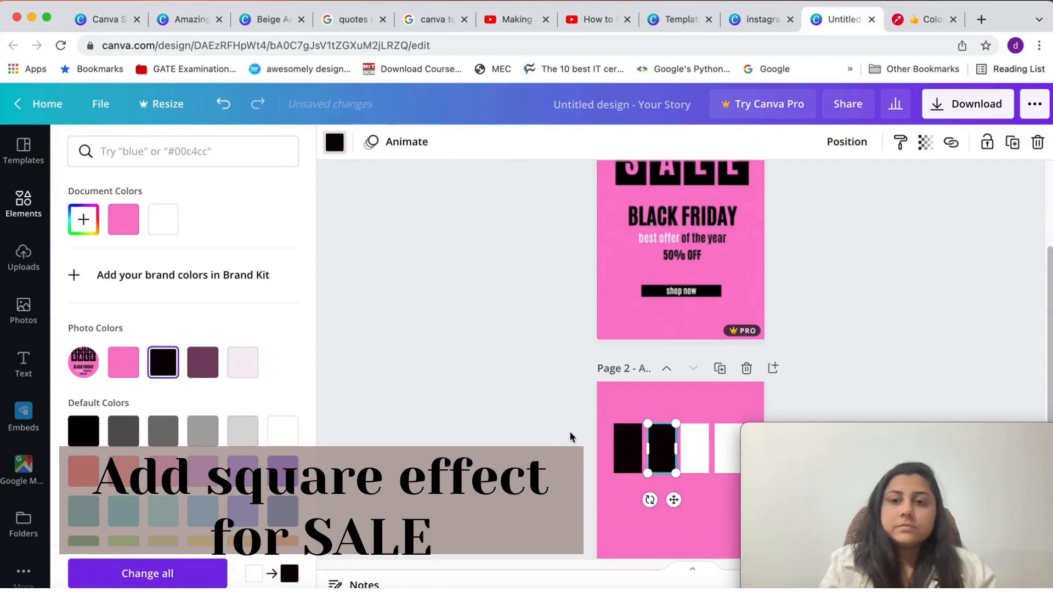
pyautogui.click(693, 453)
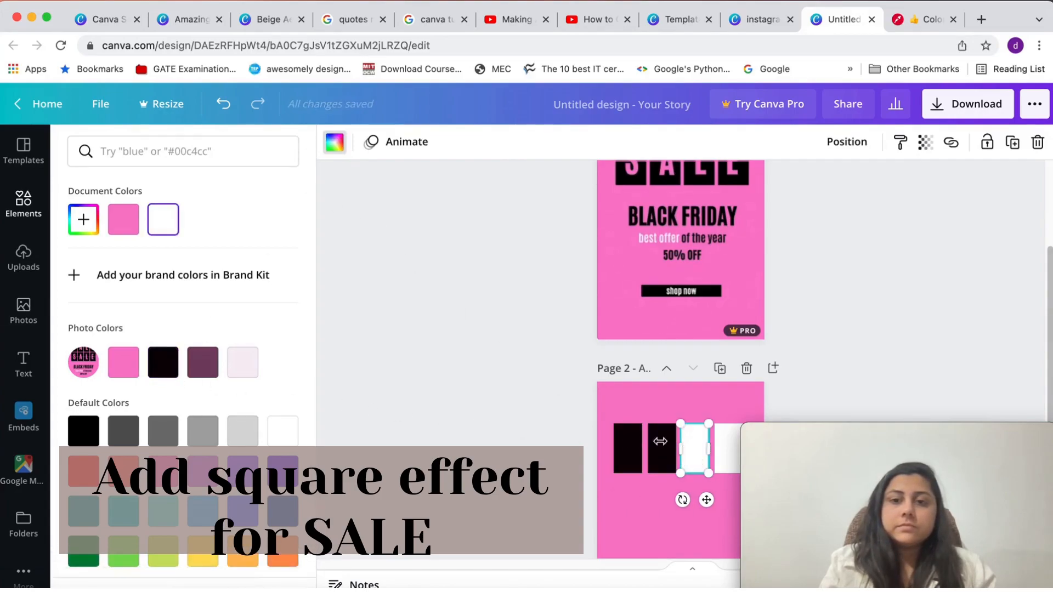
pyautogui.click(173, 375)
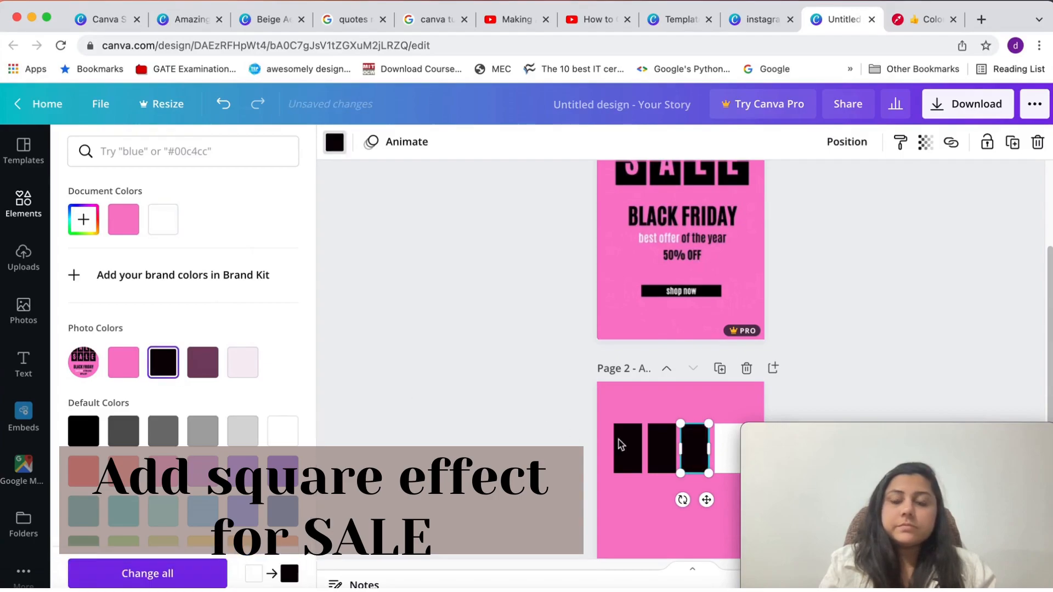
pyautogui.click(729, 451)
pyautogui.click(163, 361)
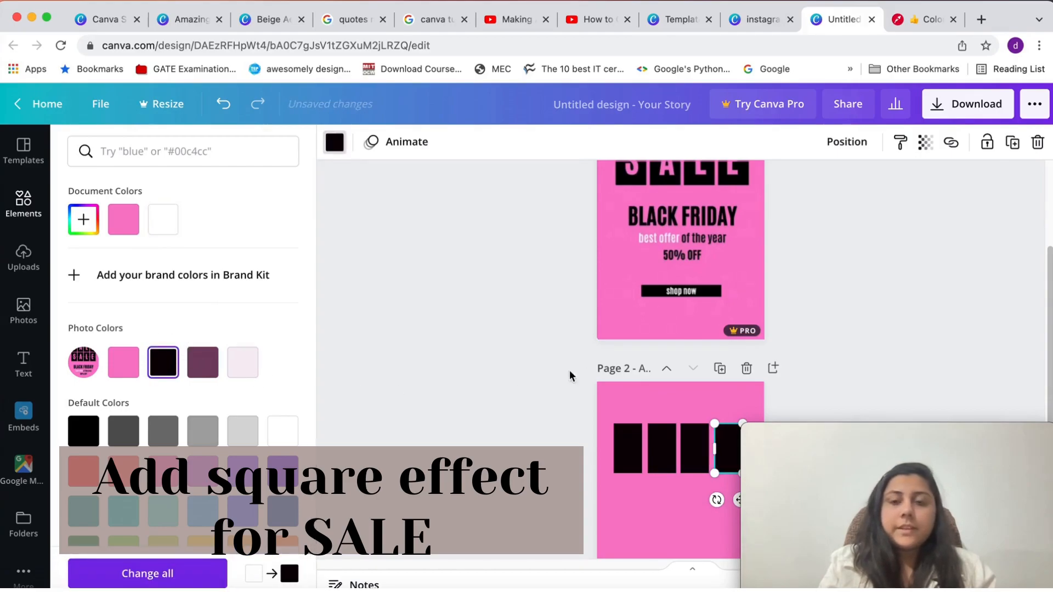
# Insert a straight line on page 2, stretch it to nearly the full width of the rectangle row, and place it just below the row
pyautogui.scroll(3, 534, 391)
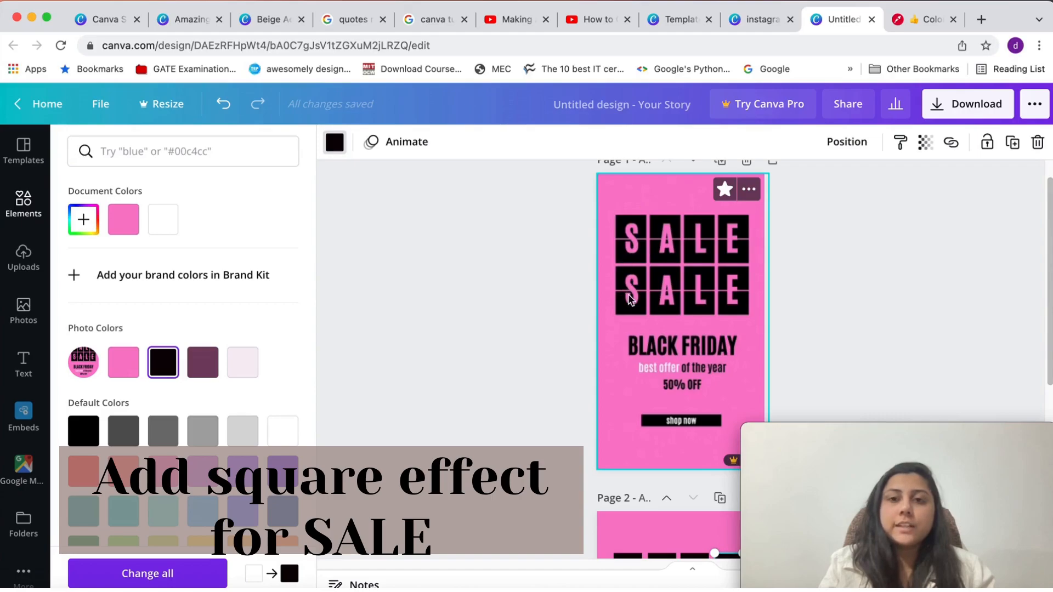
pyautogui.scroll(-1, 645, 254)
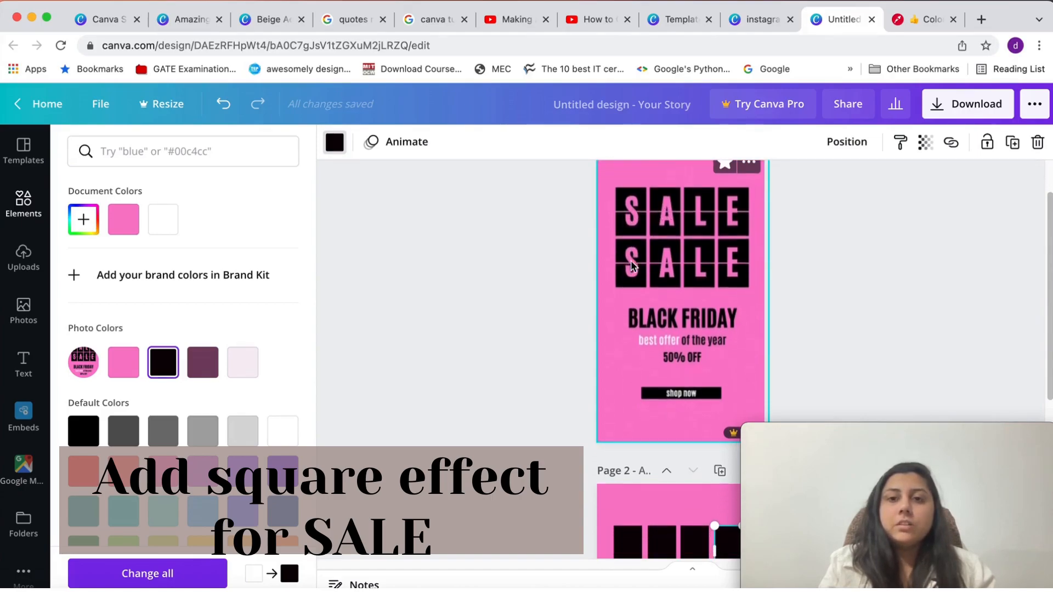
pyautogui.scroll(-2, 668, 433)
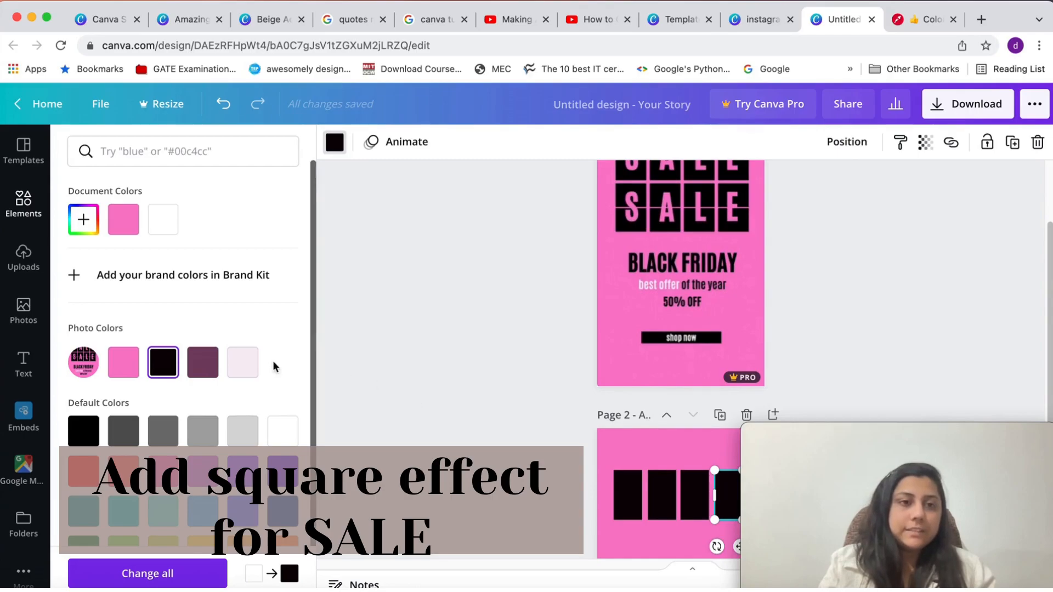
pyautogui.click(30, 209)
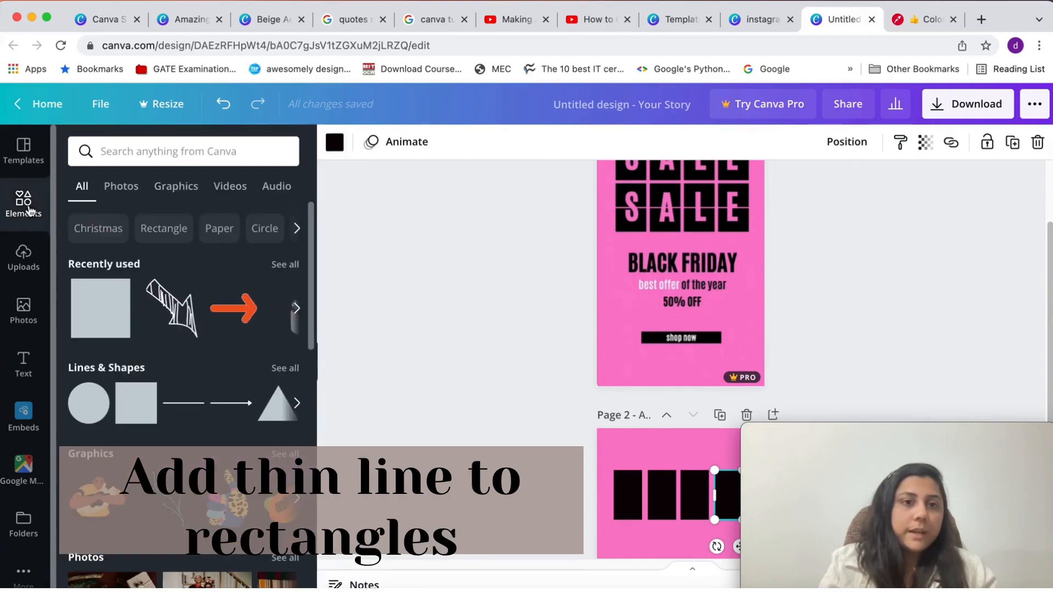
pyautogui.click(199, 406)
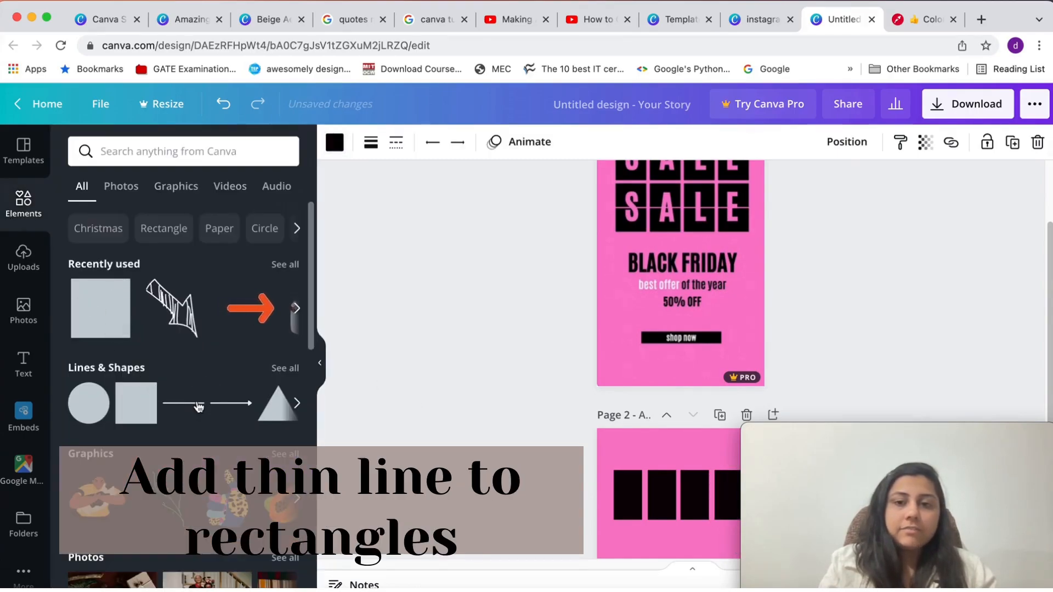
pyautogui.scroll(-2, 520, 391)
pyautogui.scroll(-1, 518, 386)
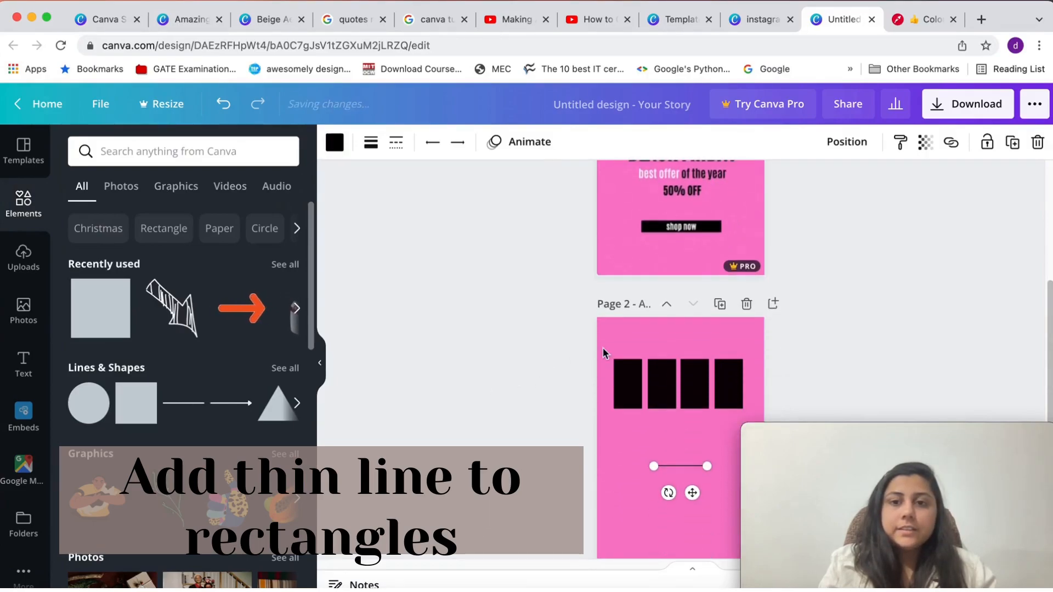
pyautogui.moveTo(661, 468); pyautogui.dragTo(614, 466)
pyautogui.moveTo(707, 465); pyautogui.dragTo(735, 466)
pyautogui.moveTo(687, 493); pyautogui.dragTo(682, 438)
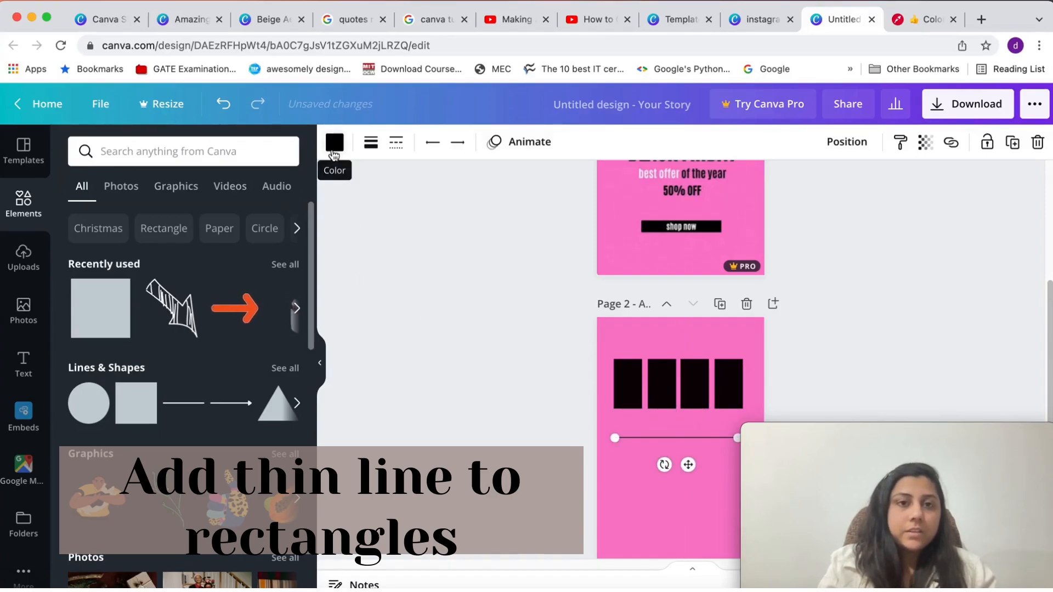
# Recolor the line with the pink from the document colors, move it across the middle of the rectangles, and extend it to the row's left edge
pyautogui.click(334, 143)
pyautogui.click(202, 220)
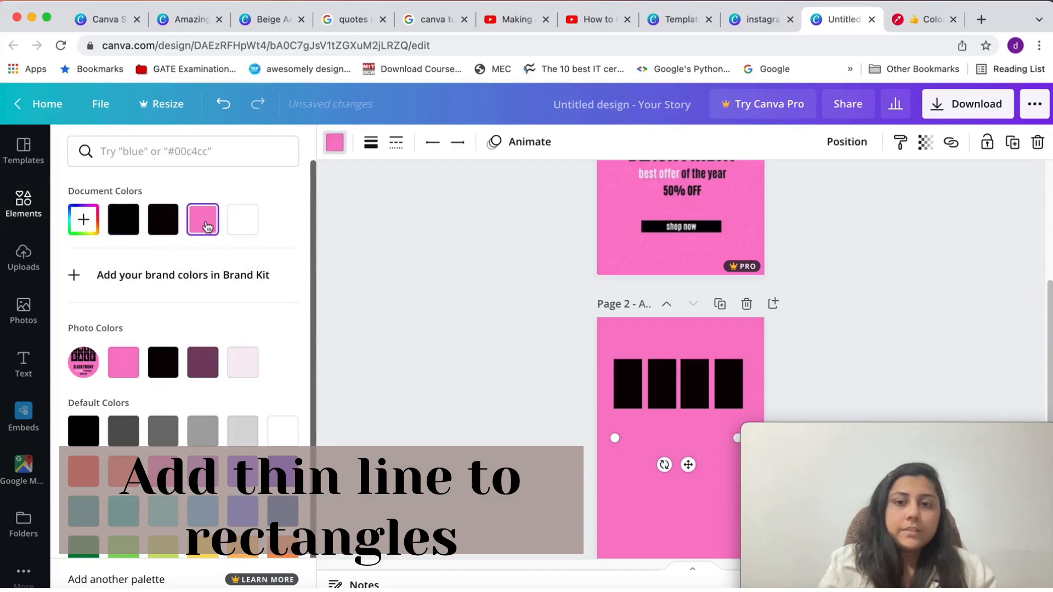
pyautogui.moveTo(668, 439); pyautogui.dragTo(668, 387)
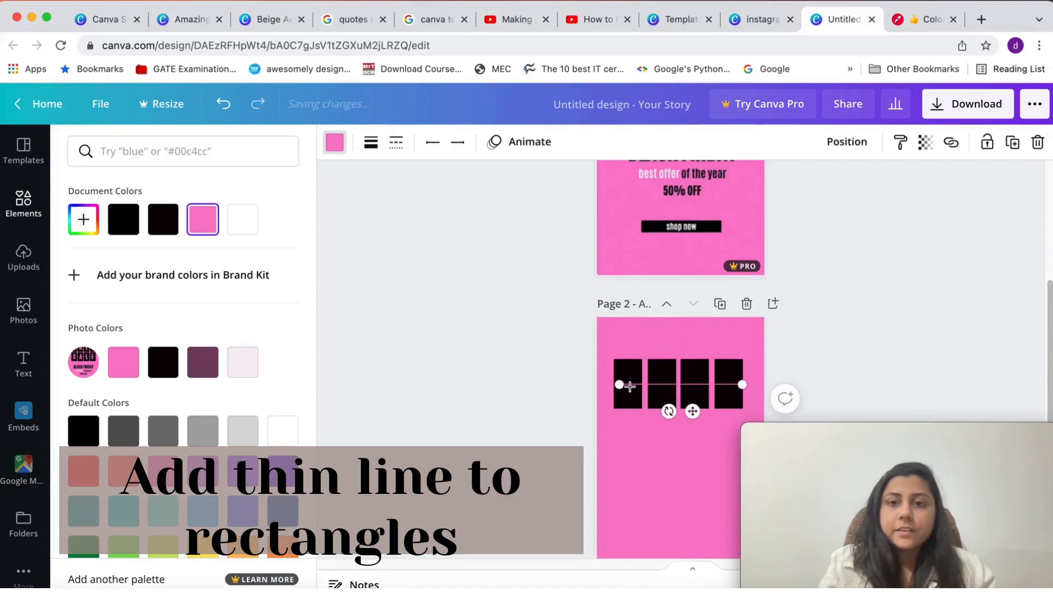
pyautogui.moveTo(619, 385); pyautogui.dragTo(613, 385)
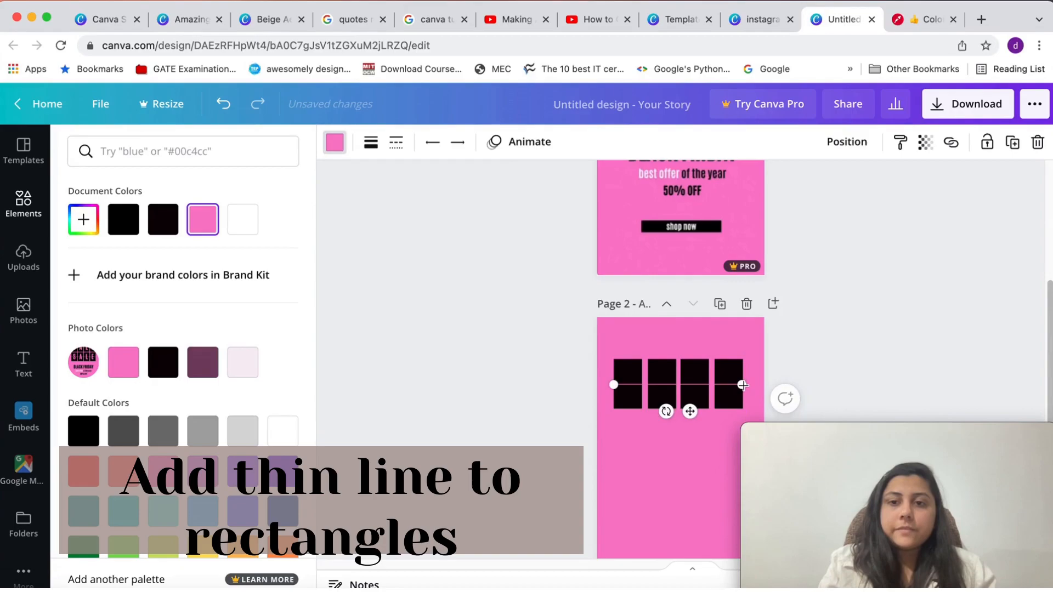
# Compare the line with the ones on page 1 and set its weight to 9
pyautogui.scroll(3, 621, 368)
pyautogui.scroll(1, 621, 369)
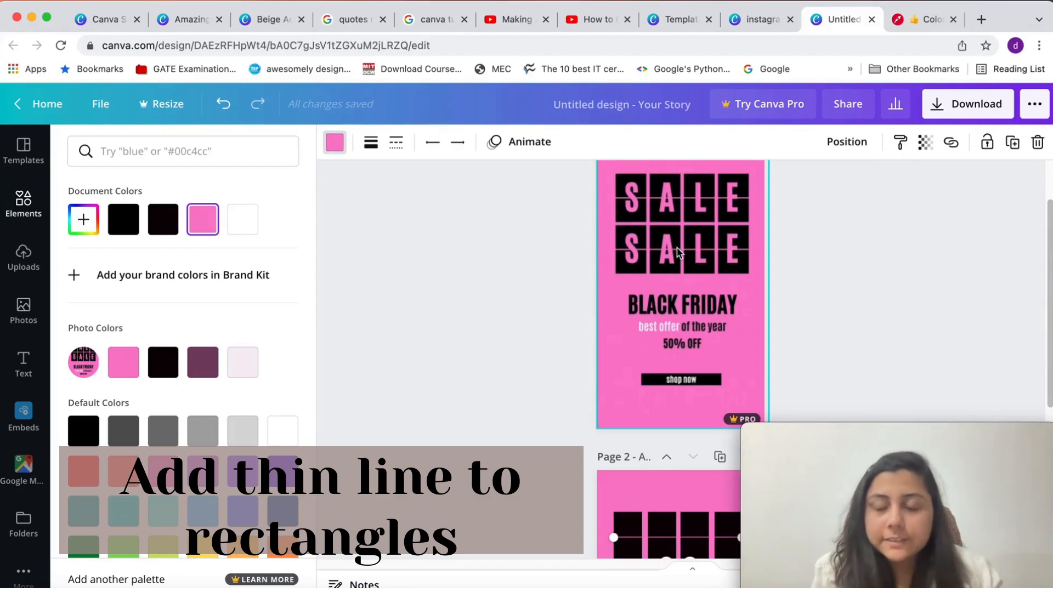
pyautogui.scroll(-3, 676, 247)
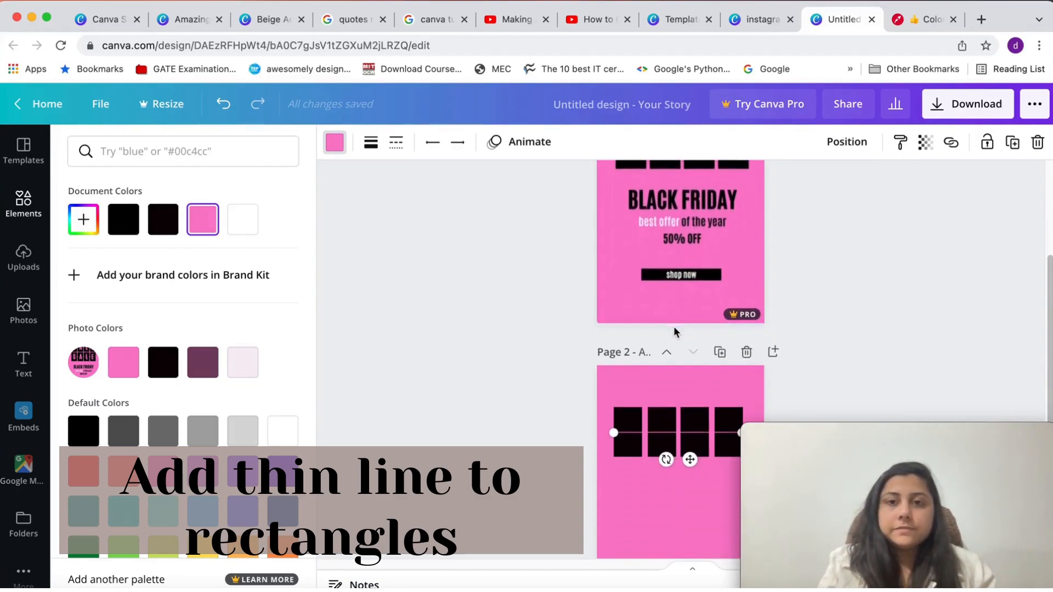
pyautogui.scroll(3, 674, 326)
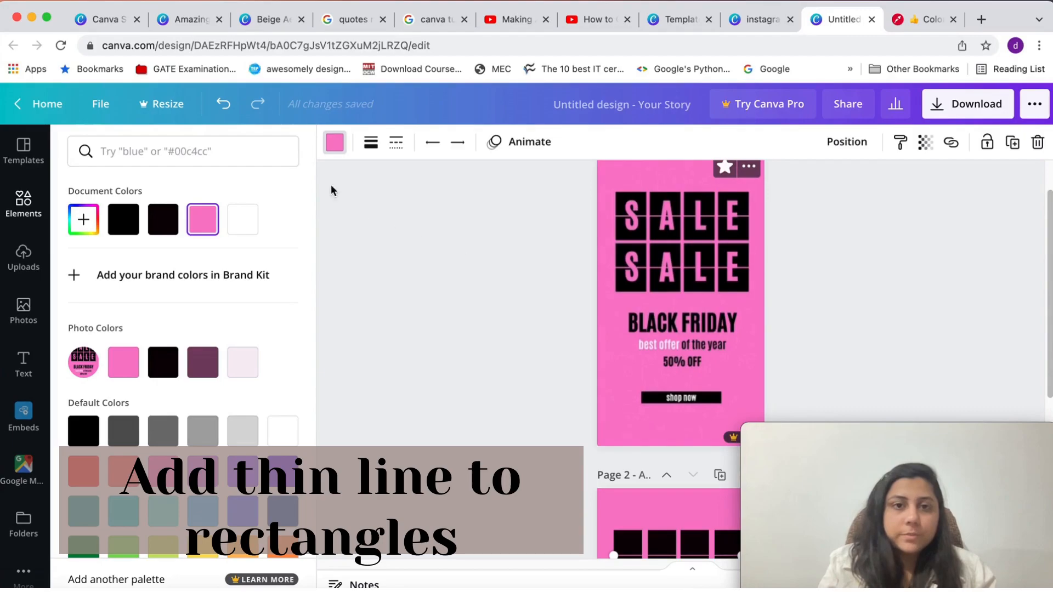
pyautogui.click(372, 145)
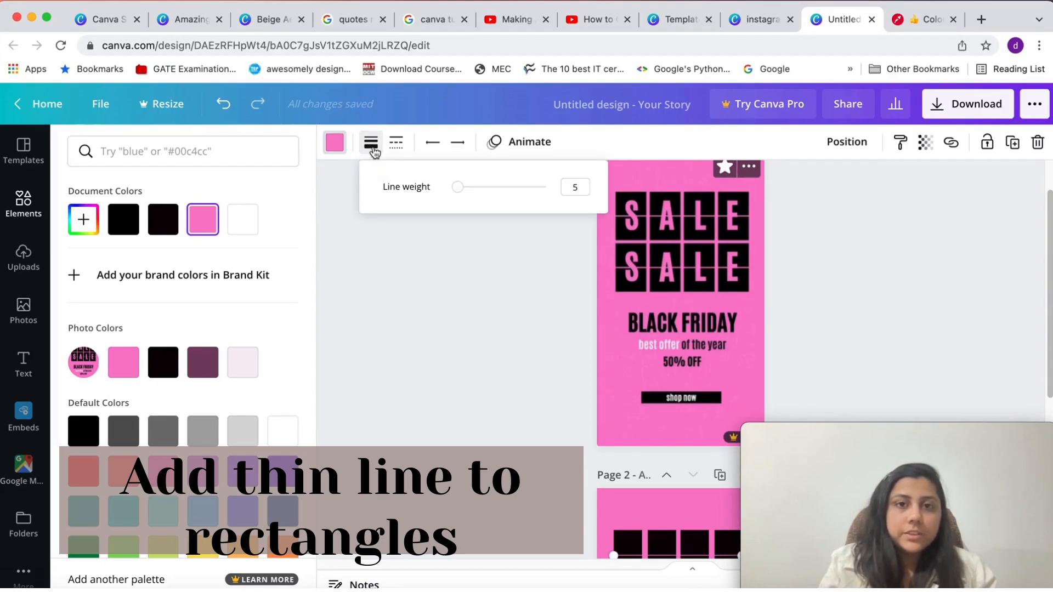
pyautogui.moveTo(461, 191); pyautogui.dragTo(463, 192)
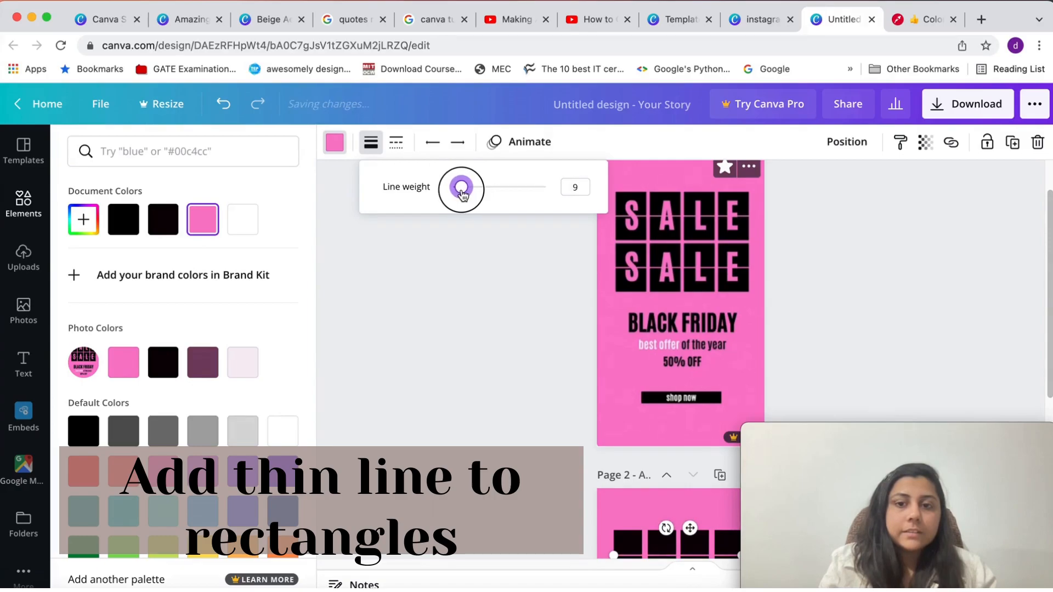
pyautogui.scroll(-2, 649, 344)
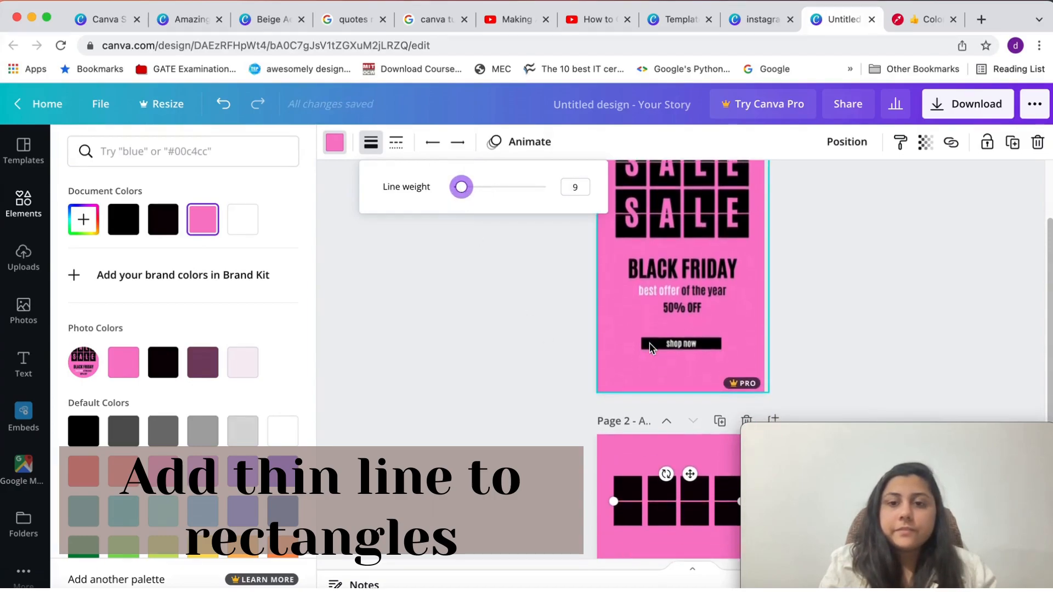
pyautogui.scroll(2, 650, 344)
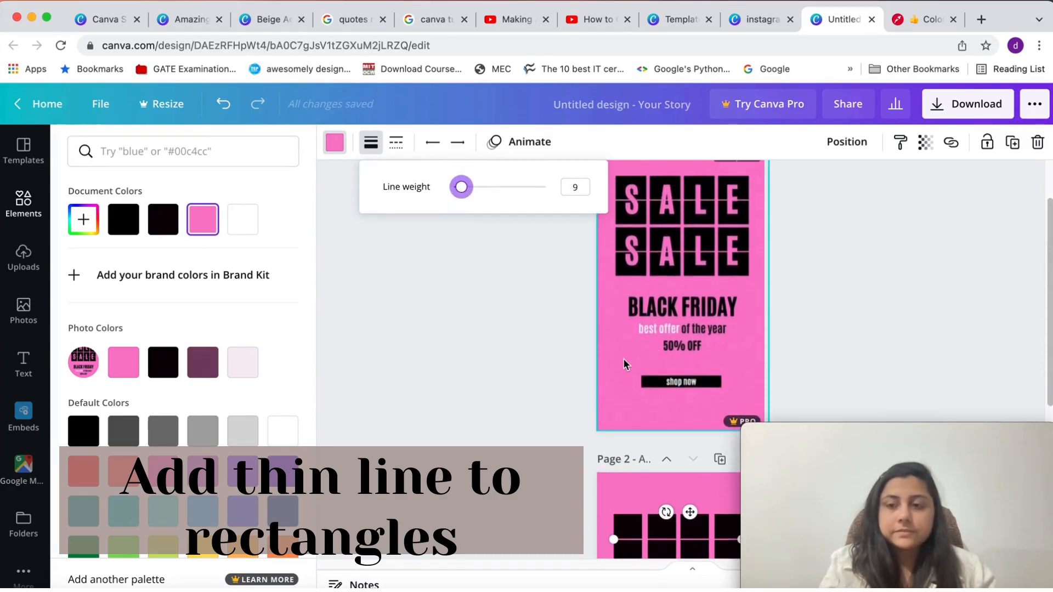
pyautogui.scroll(-6, 652, 341)
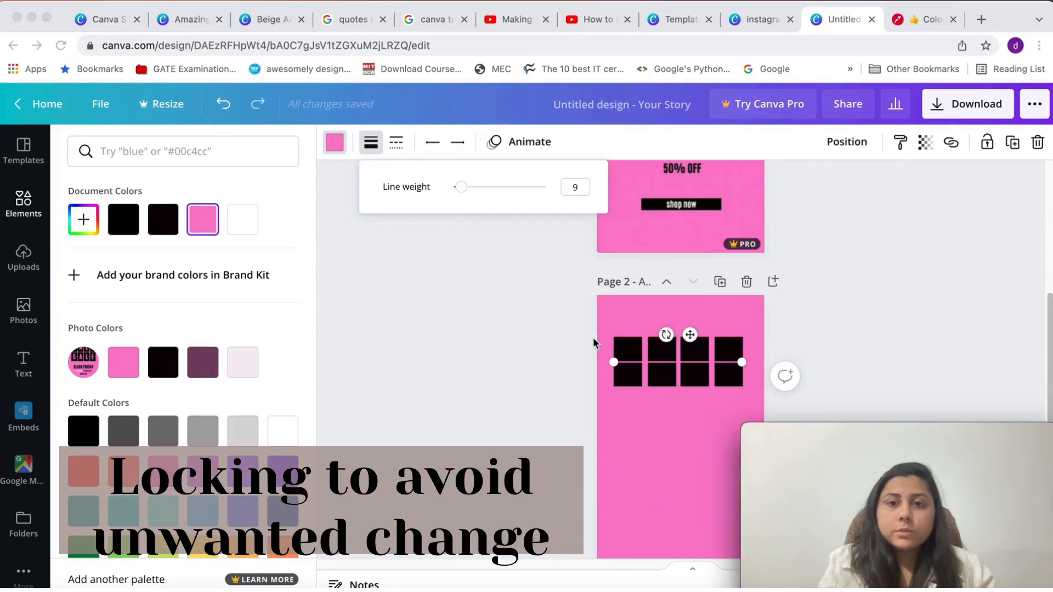
# Select all four black rectangles together with the pink line on page 2 and lock them
pyautogui.click(607, 327)
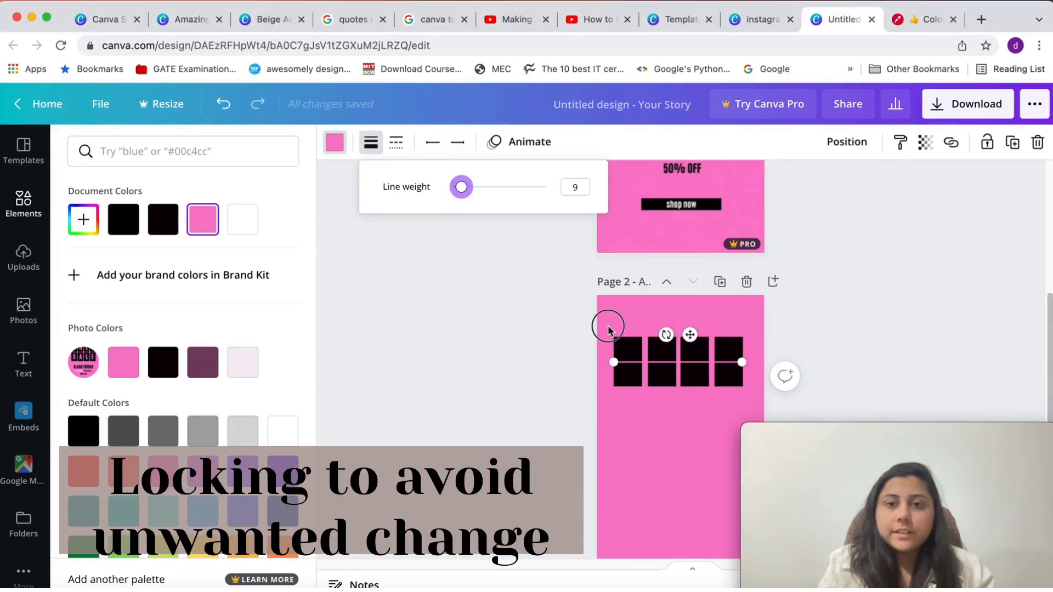
pyautogui.click(740, 328)
pyautogui.moveTo(753, 315); pyautogui.dragTo(607, 406)
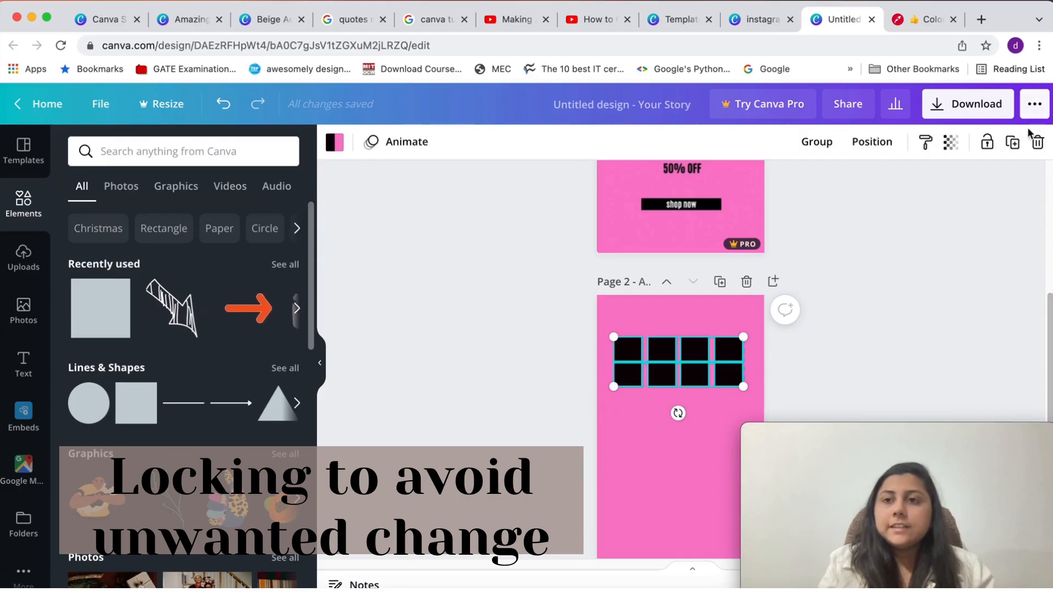
pyautogui.click(987, 144)
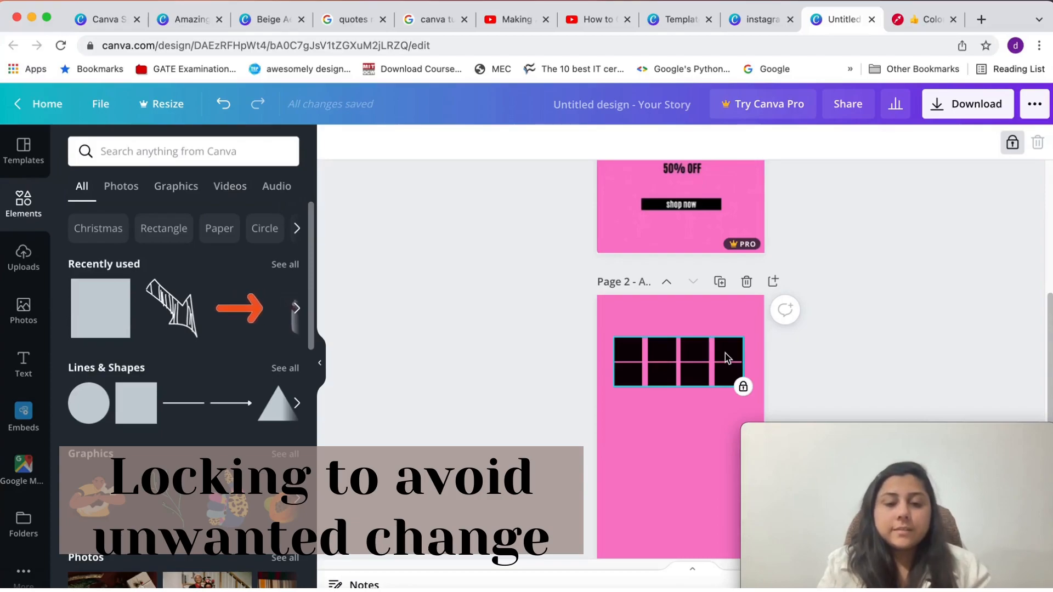
# Paste four copies of the white rectangle and line them up as a second row below the locked black row
pyautogui.click(689, 426)
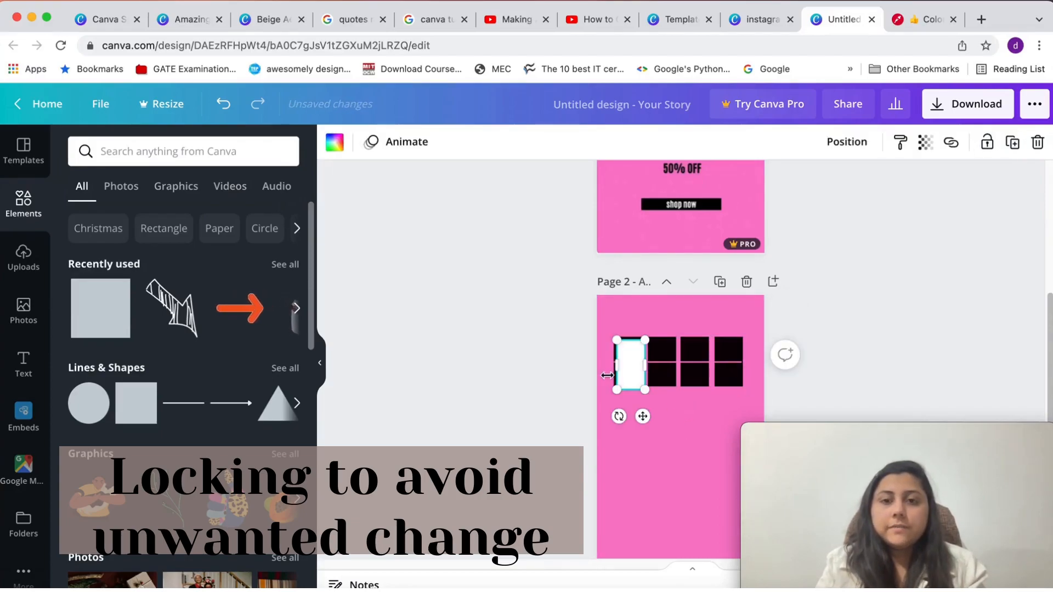
pyautogui.moveTo(622, 371); pyautogui.dragTo(635, 423)
pyautogui.click(645, 374)
pyautogui.moveTo(633, 368); pyautogui.dragTo(664, 419)
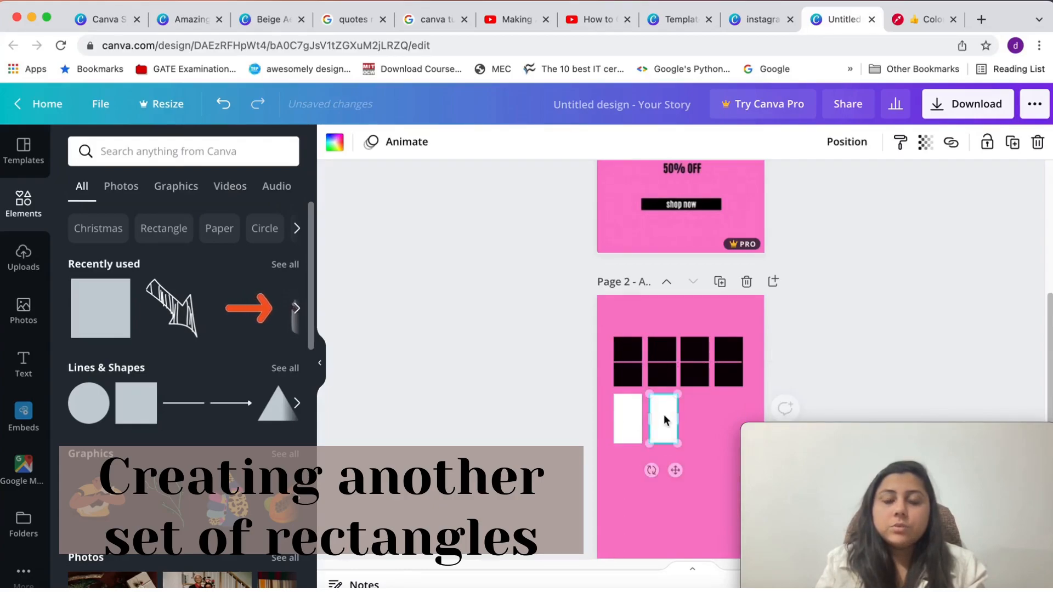
pyautogui.click(632, 359)
pyautogui.moveTo(639, 366); pyautogui.dragTo(697, 413)
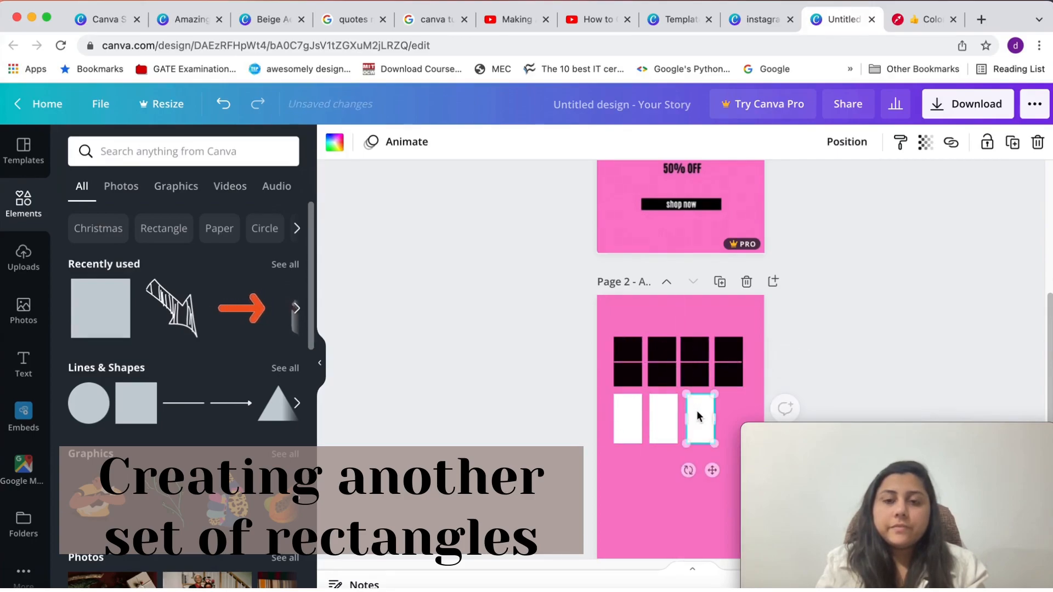
pyautogui.click(630, 363)
pyautogui.moveTo(632, 359); pyautogui.dragTo(700, 420)
pyautogui.click(660, 419)
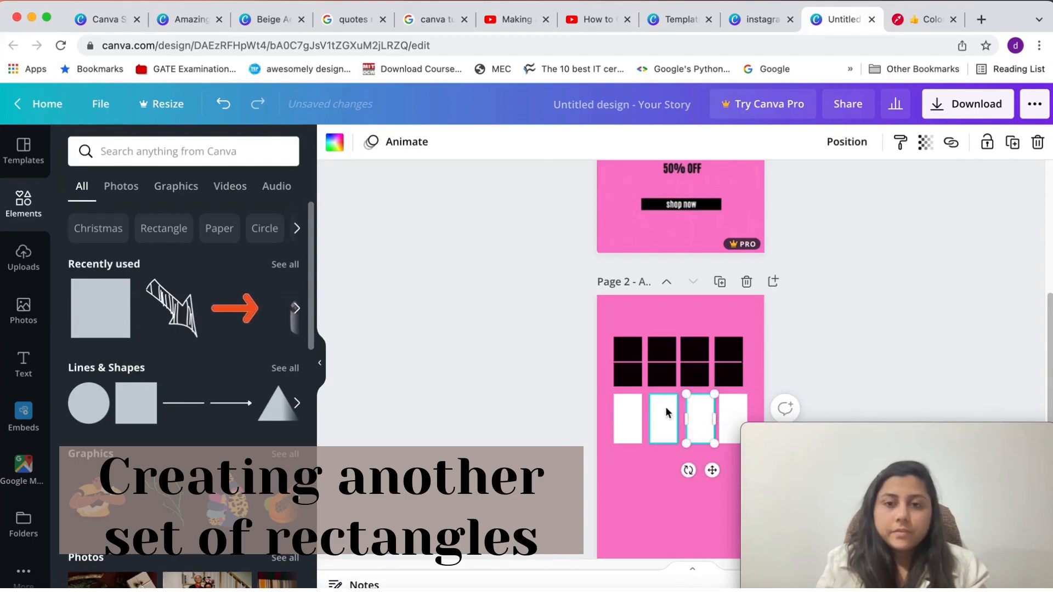
# Recolor the four white rectangles of the second row with the black from the photo colors
pyautogui.click(627, 419)
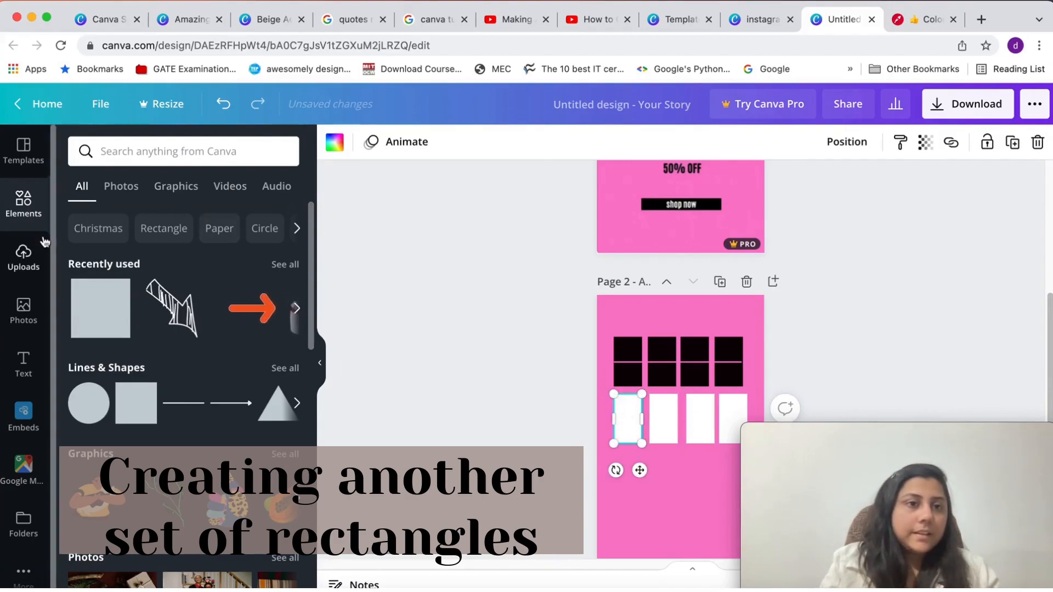
pyautogui.click(341, 144)
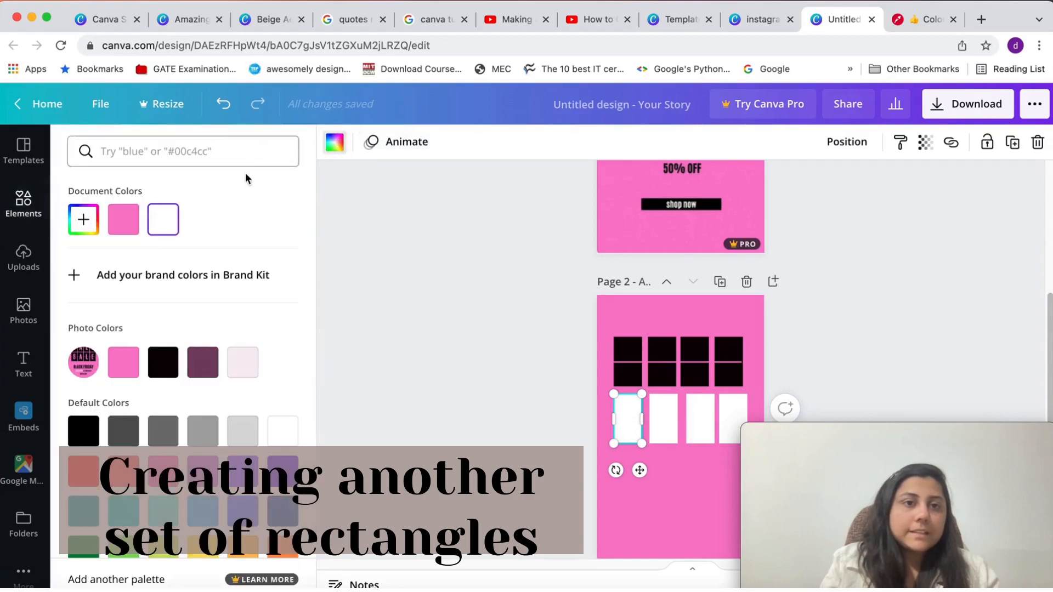
pyautogui.click(165, 363)
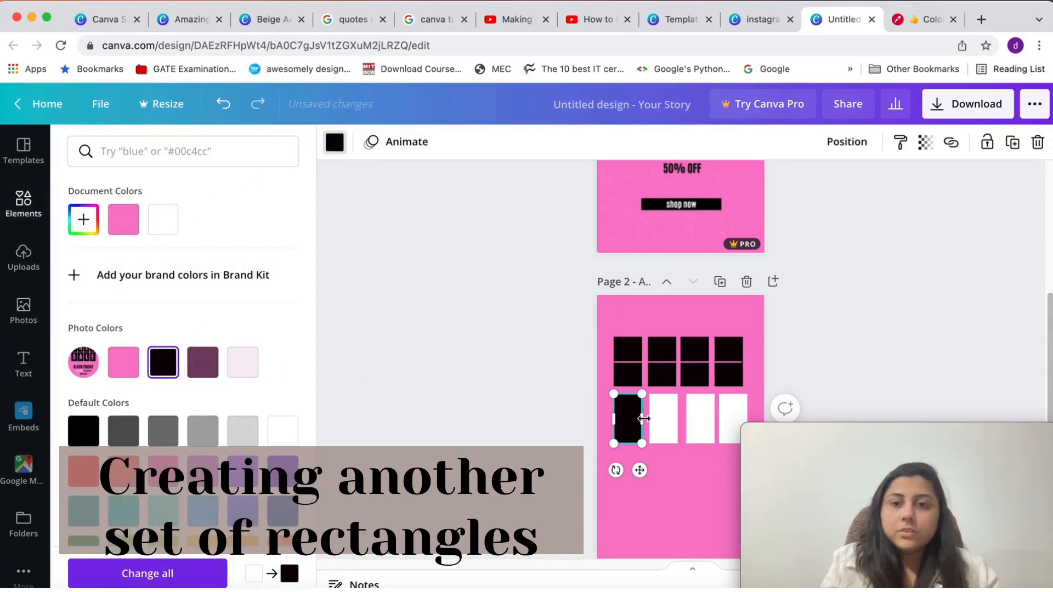
pyautogui.click(664, 423)
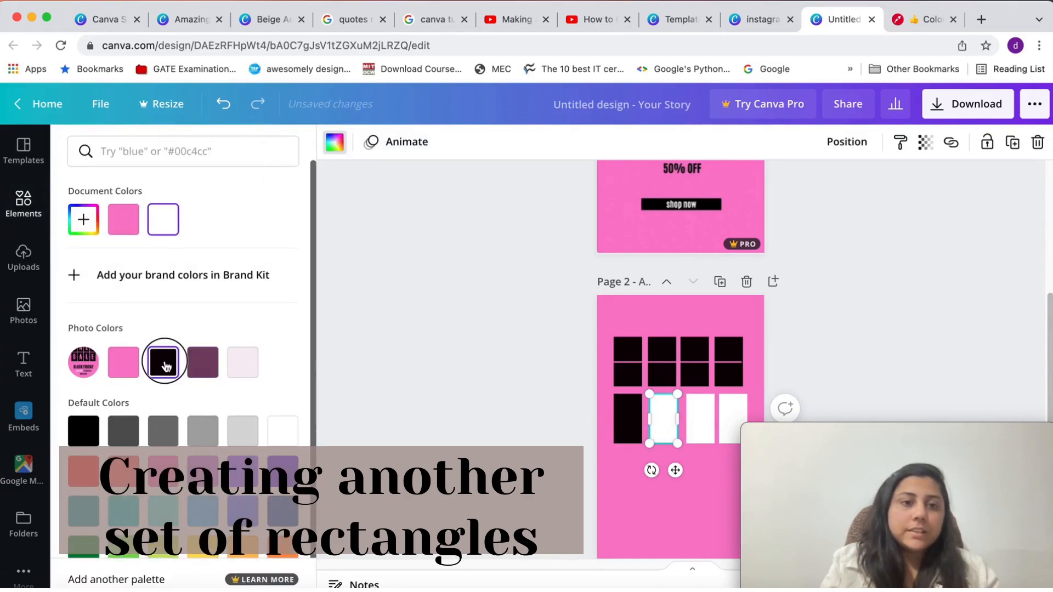
pyautogui.click(165, 363)
pyautogui.click(696, 420)
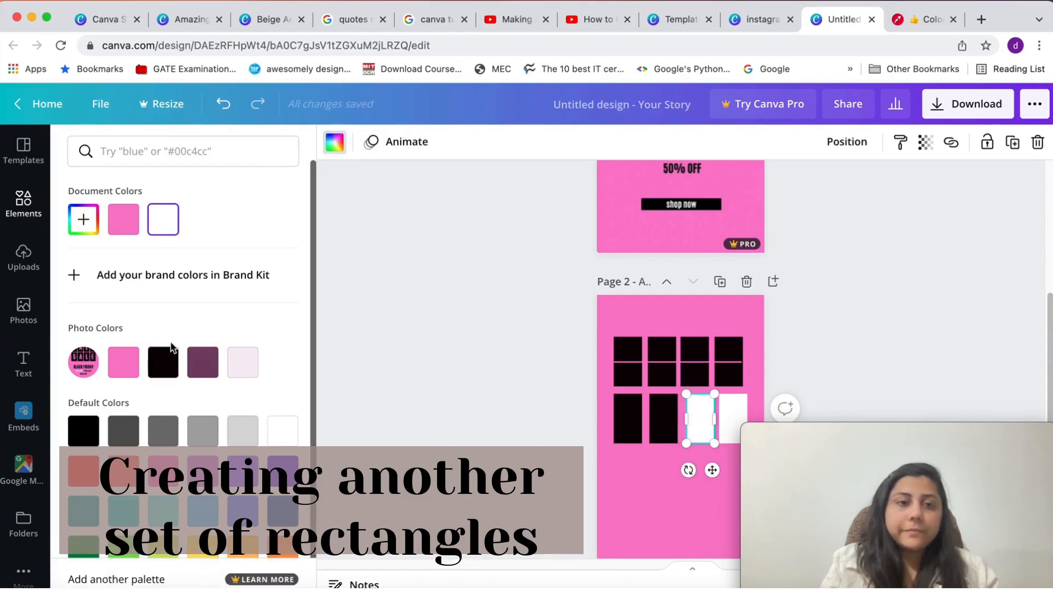
pyautogui.click(163, 362)
pyautogui.click(732, 416)
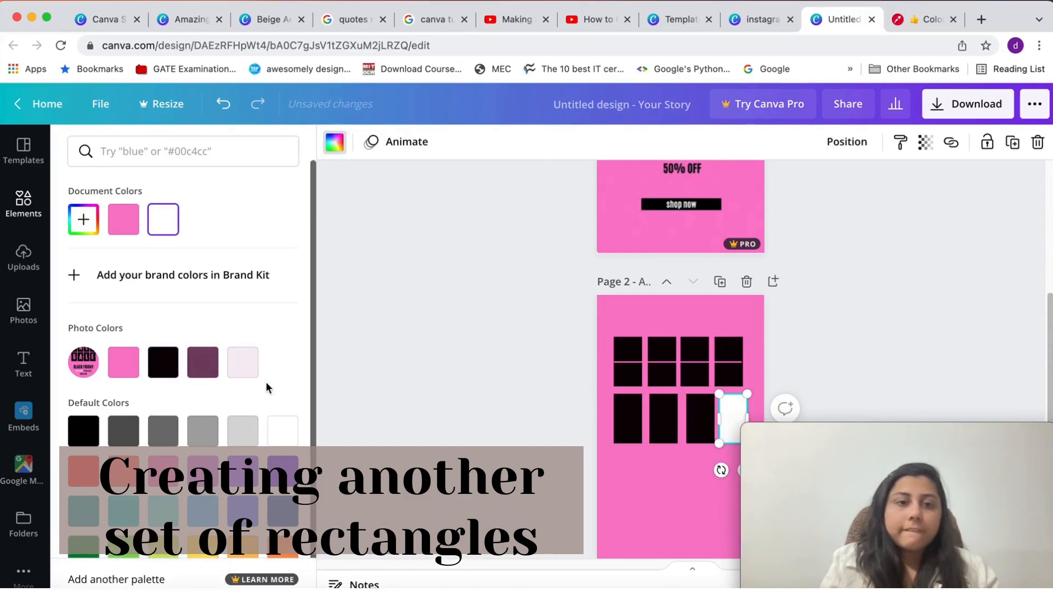
pyautogui.click(173, 370)
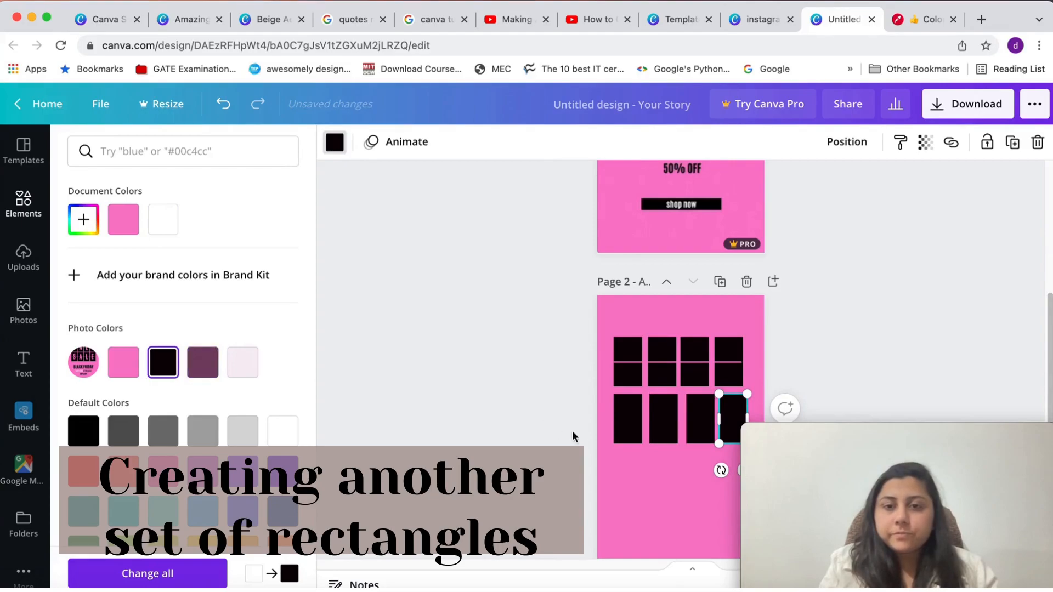
# Shift the second, third and fourth rectangles of the lower row into exact alignment with the columns above
pyautogui.click(656, 422)
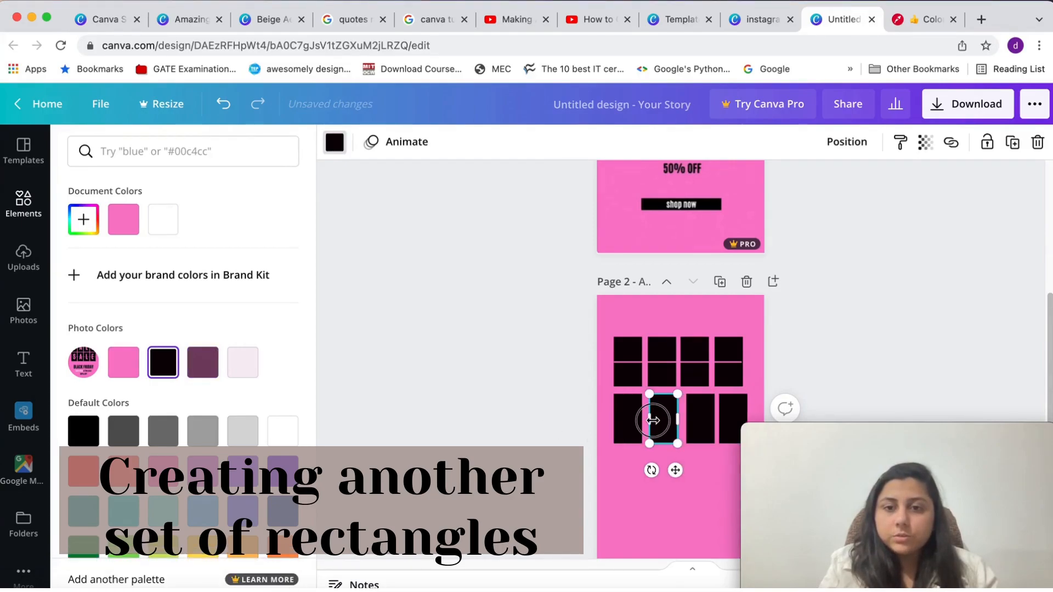
pyautogui.click(661, 421)
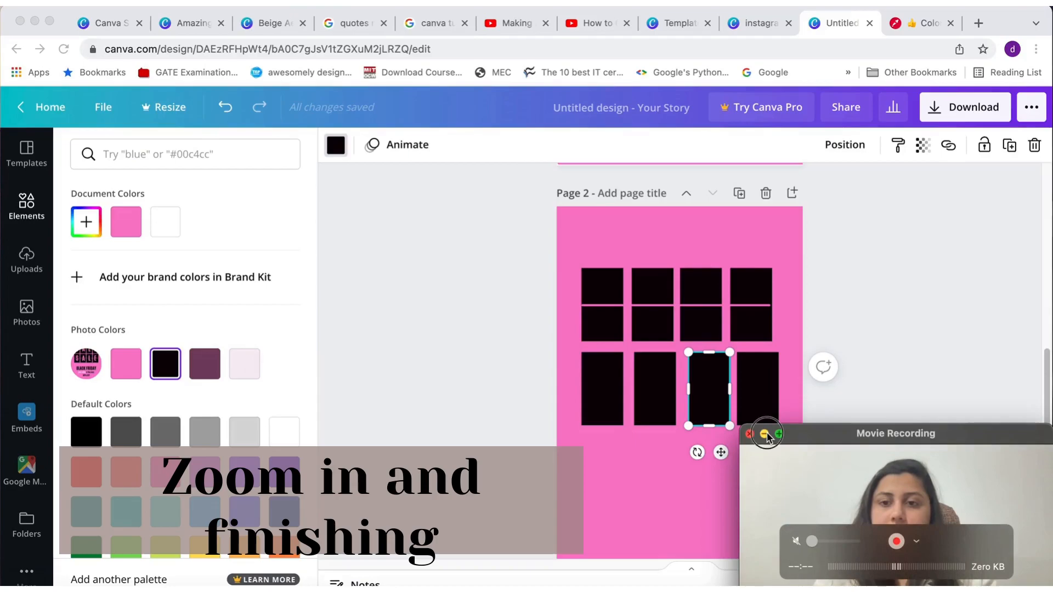
pyautogui.click(765, 434)
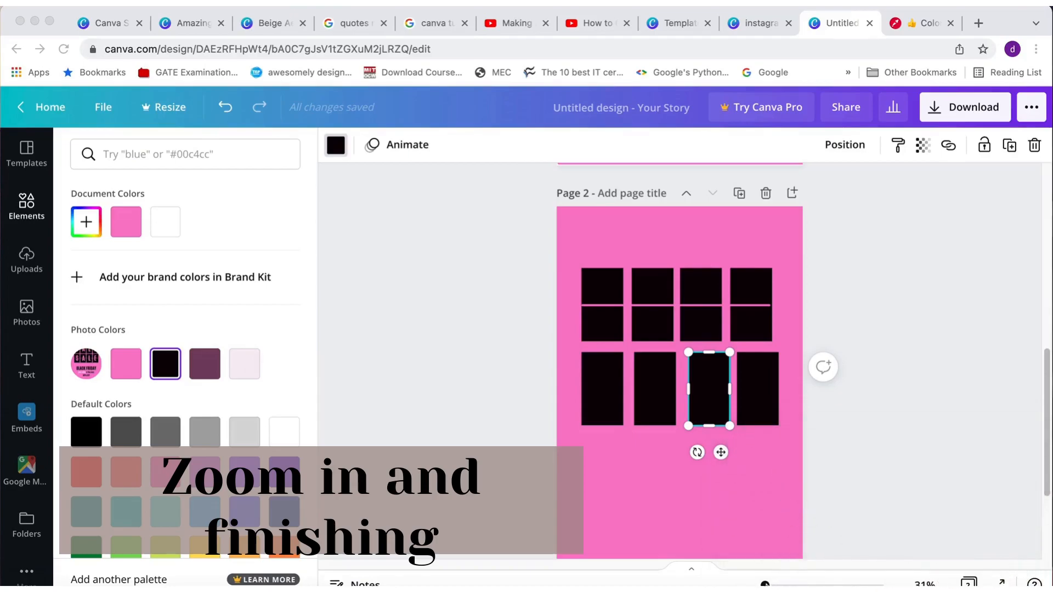
pyautogui.click(765, 583)
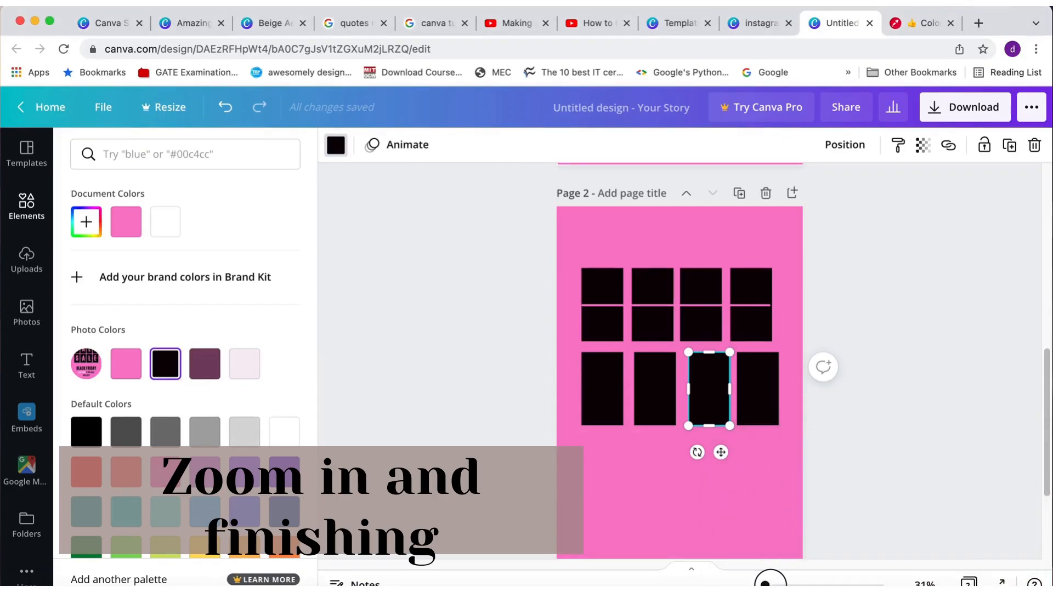
pyautogui.moveTo(766, 583); pyautogui.dragTo(771, 583)
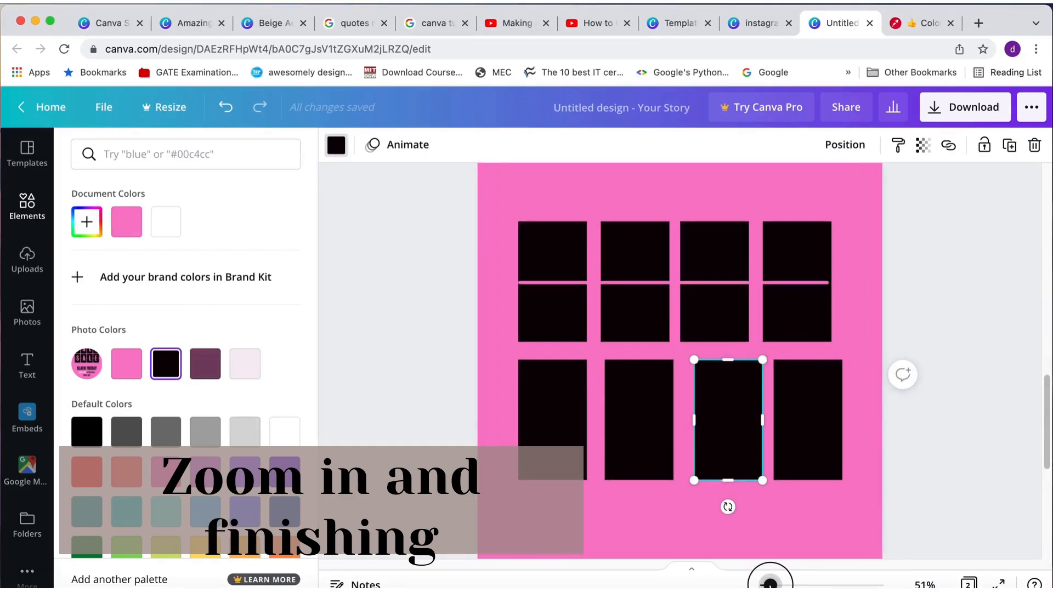
pyautogui.click(571, 417)
pyautogui.click(623, 415)
pyautogui.moveTo(623, 415); pyautogui.dragTo(620, 414)
pyautogui.moveTo(720, 417); pyautogui.dragTo(706, 414)
pyautogui.moveTo(803, 425); pyautogui.dragTo(791, 420)
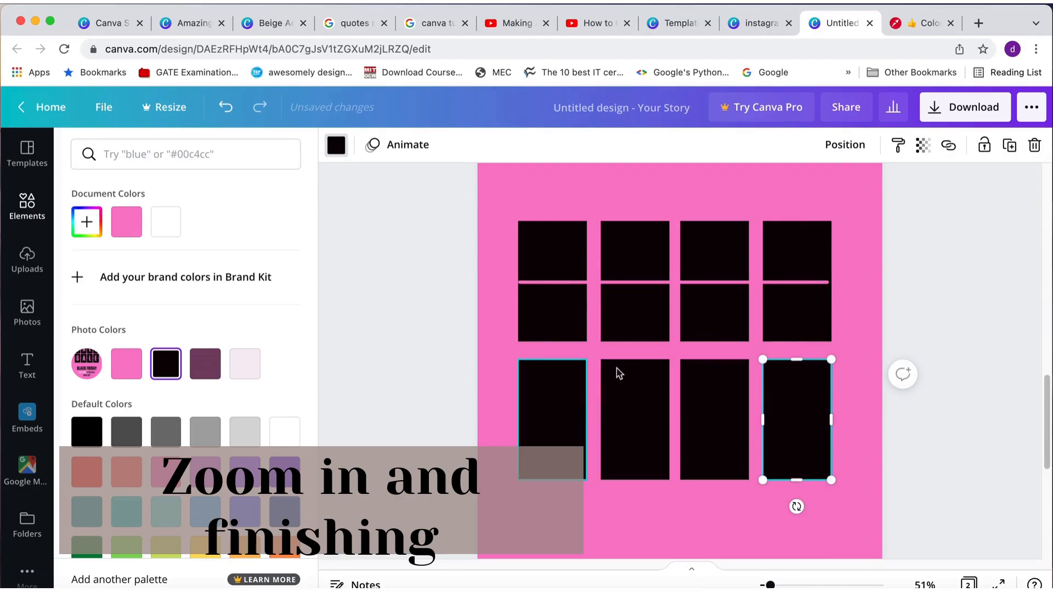
# Unlock the pink line and extend both of its ends slightly beyond the outer edges of the upper row
pyautogui.click(828, 284)
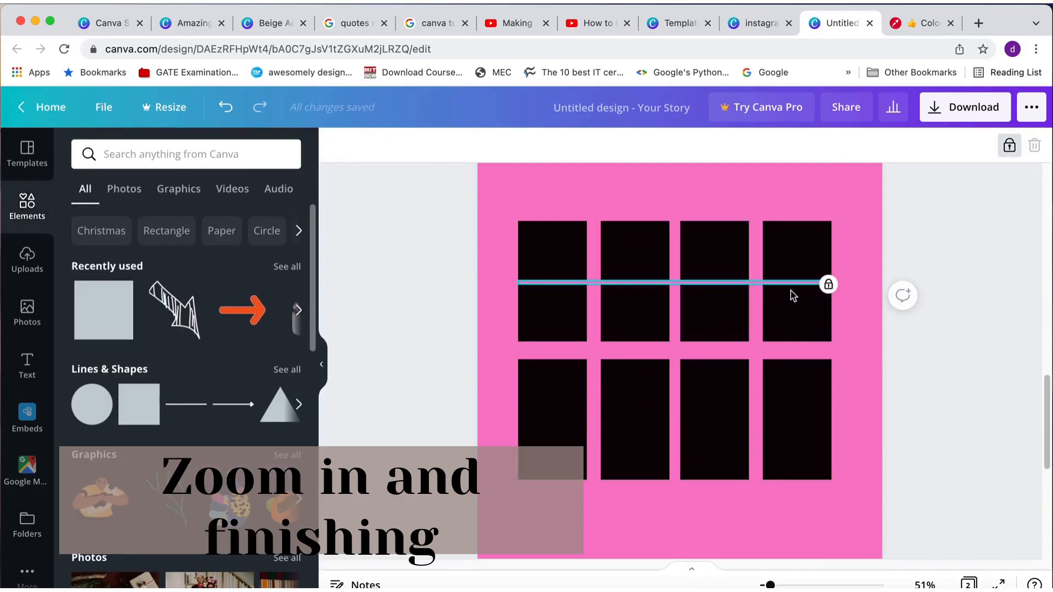
pyautogui.click(1010, 146)
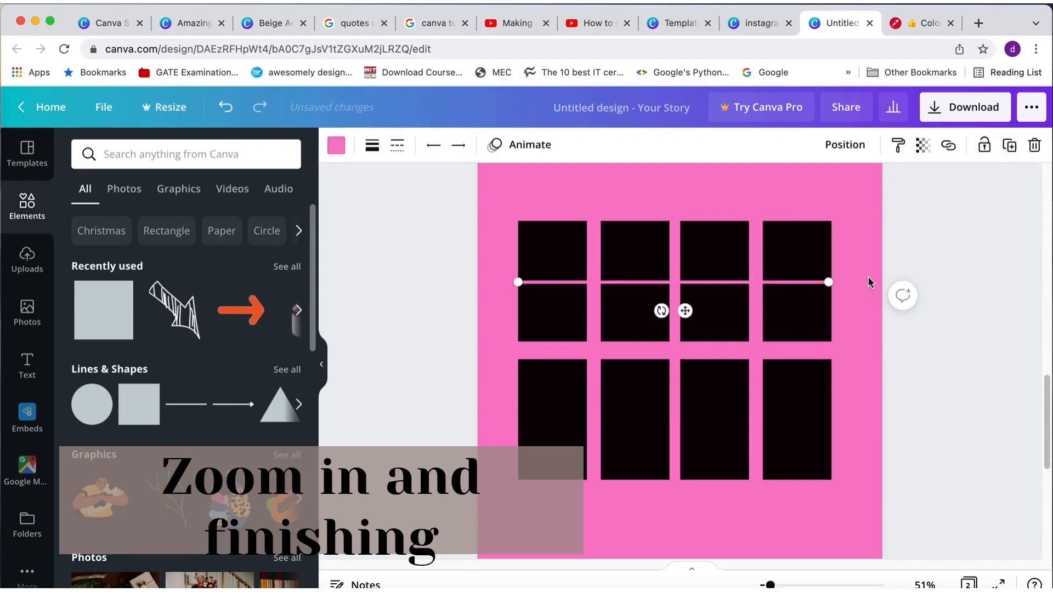
pyautogui.moveTo(828, 282); pyautogui.dragTo(847, 283)
pyautogui.moveTo(518, 283); pyautogui.dragTo(505, 282)
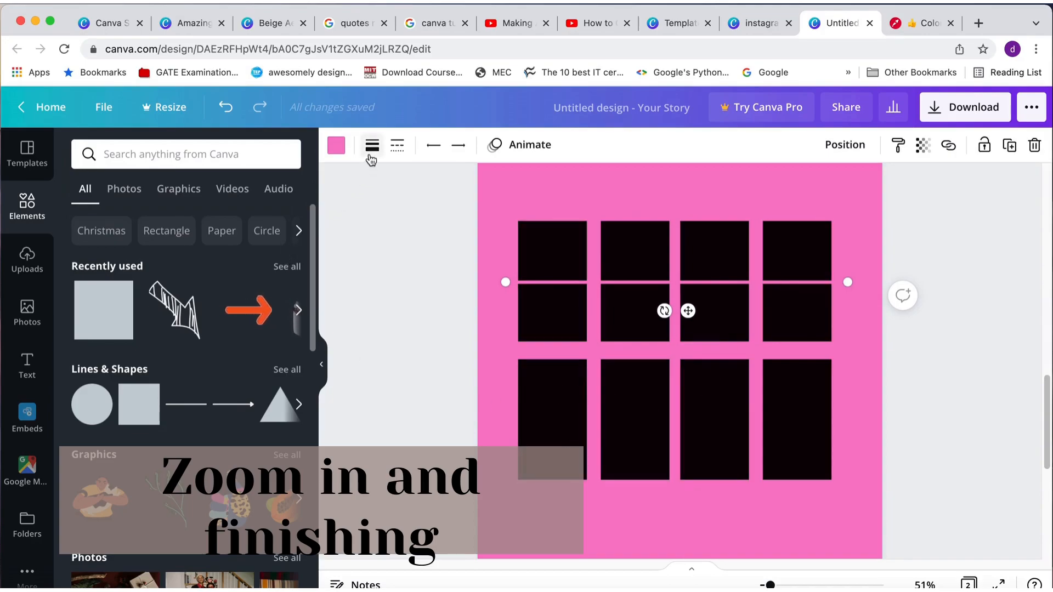
# Duplicate the pink line and place the copy across the middle of the lower row of rectangles
pyautogui.rightClick(579, 287)
pyautogui.click(599, 288)
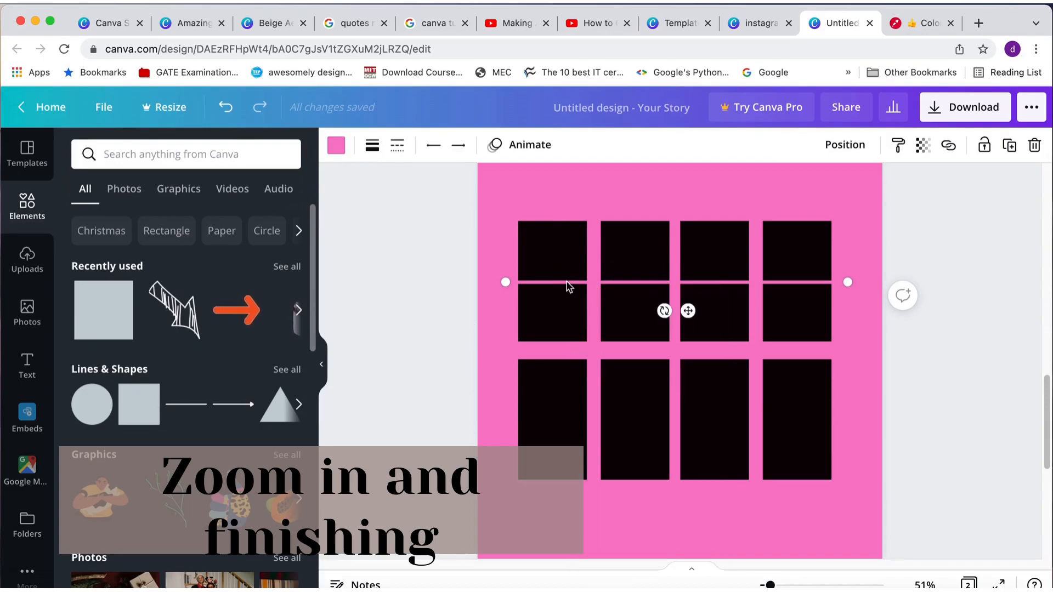
pyautogui.click(562, 428)
pyautogui.hotkey('ctrl', 'v')
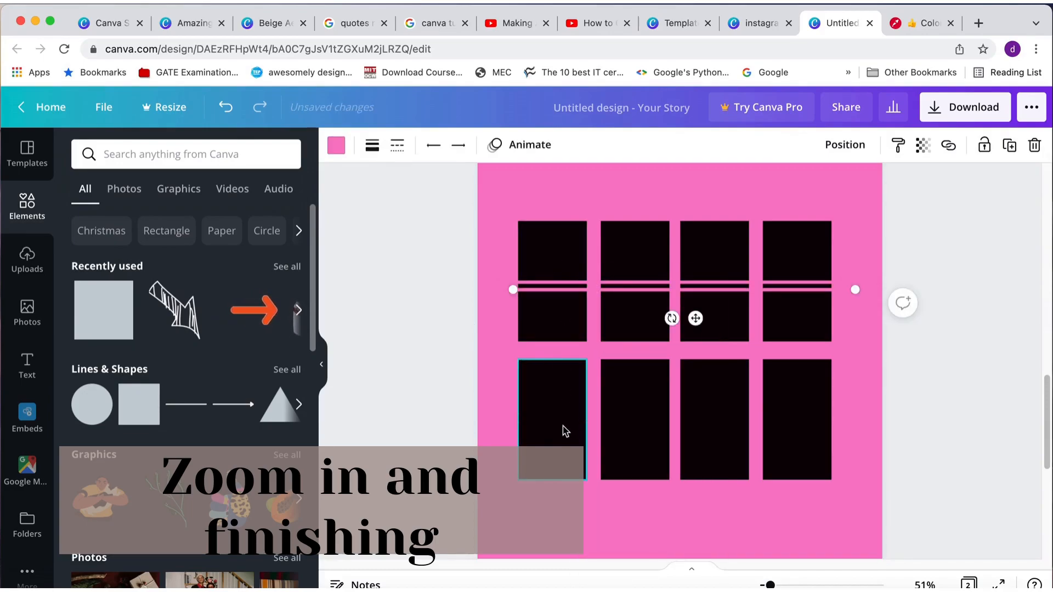
pyautogui.moveTo(564, 291); pyautogui.dragTo(569, 419)
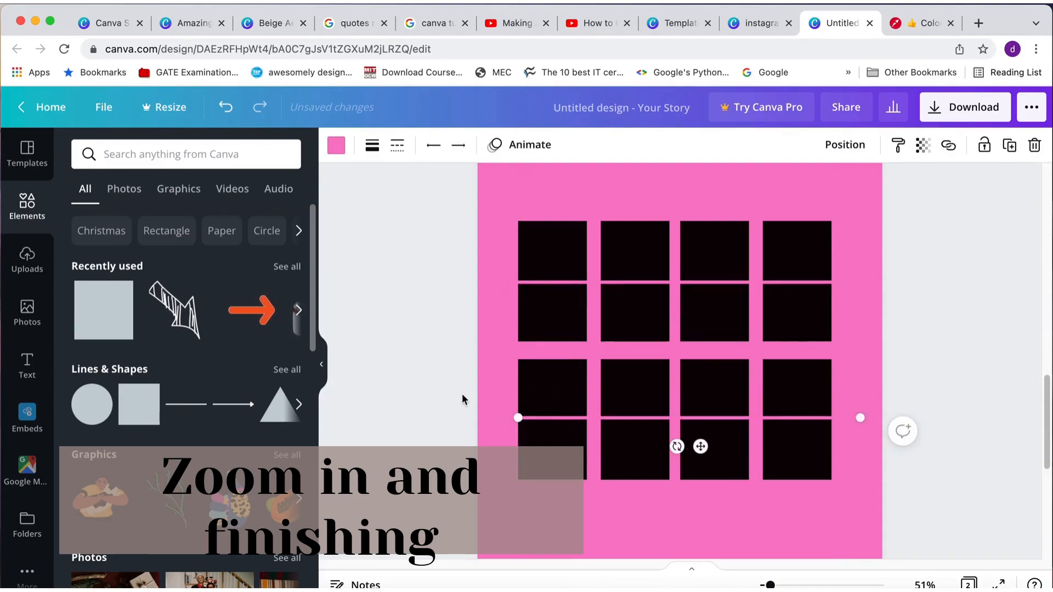